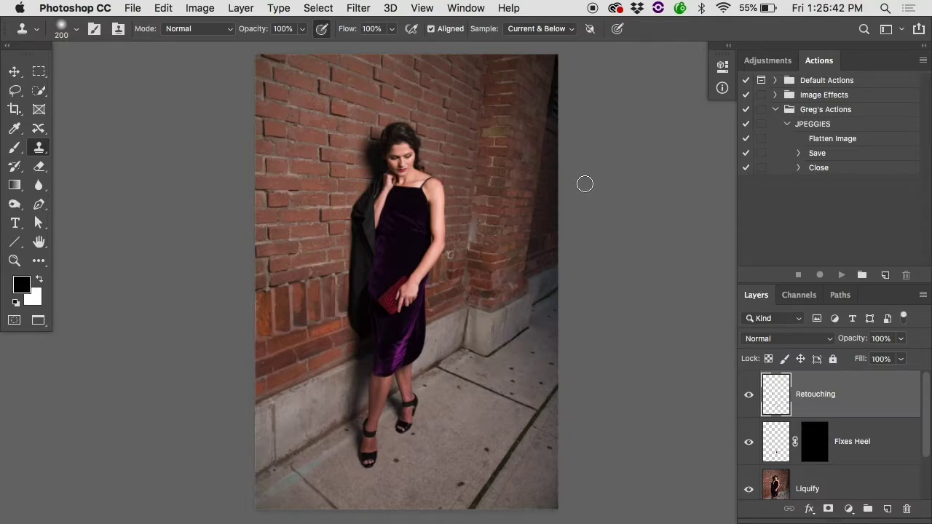
Step: Revert the horizontal squeeze so the photo fills the canvas with no transparent strips
{"action": "key", "text": "super+z"}
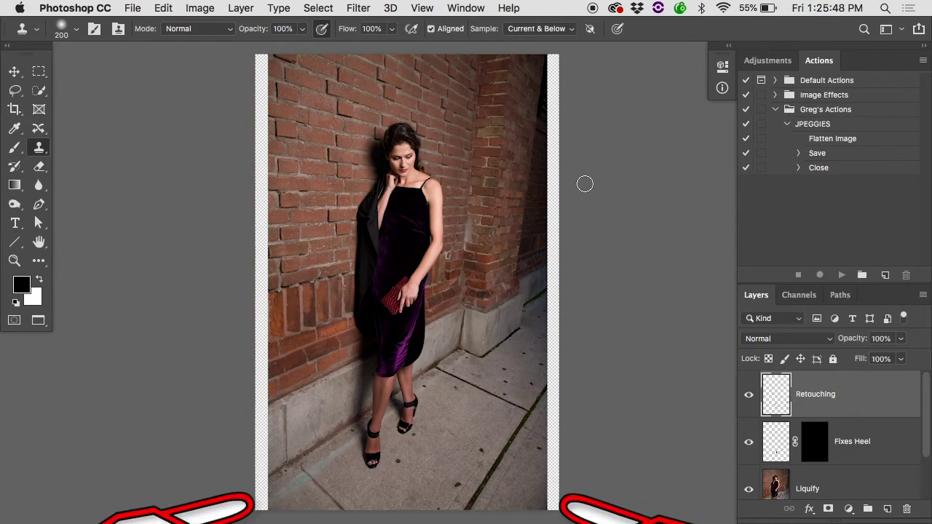
{"action": "key", "text": "super+z"}
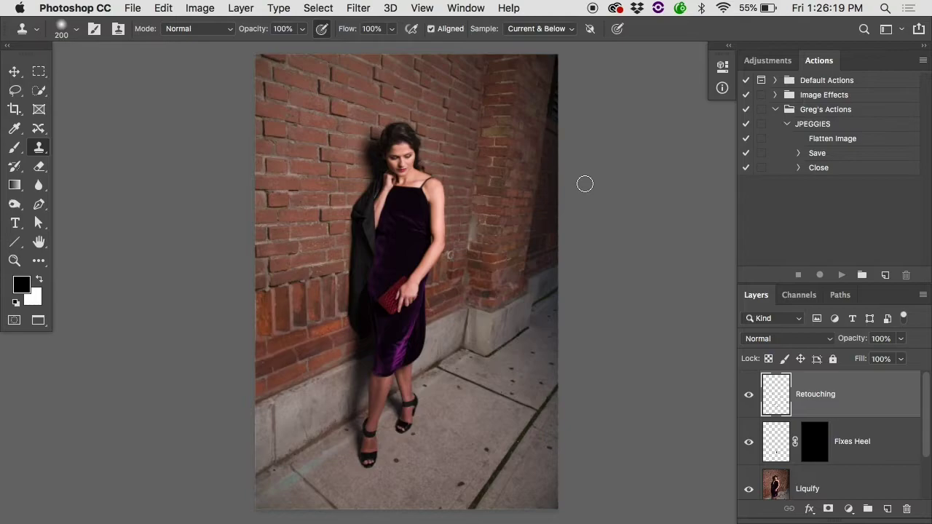
{"action": "scroll", "coordinate": [775, 439], "scroll_direction": "down", "scroll_amount": 2}
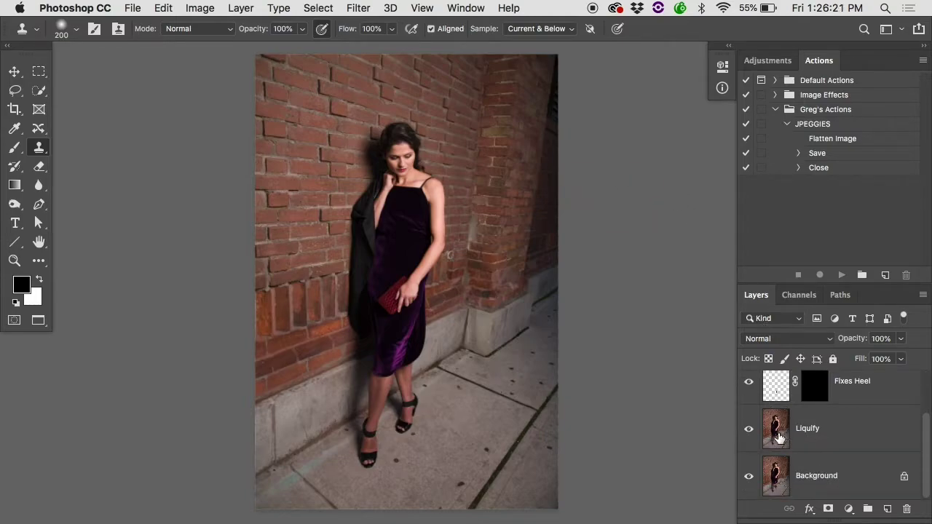
{"action": "left_click", "coordinate": [749, 476], "text": "alt"}
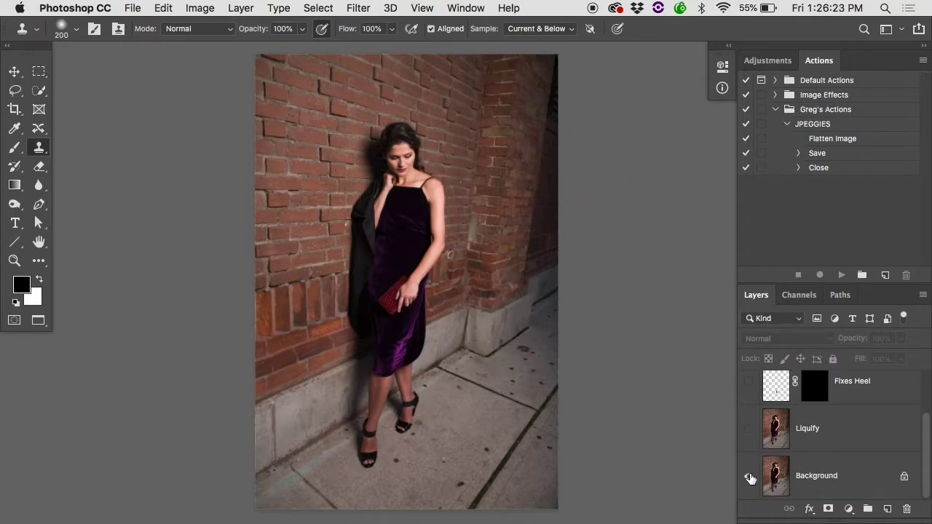
{"action": "left_click", "coordinate": [749, 476], "text": "alt"}
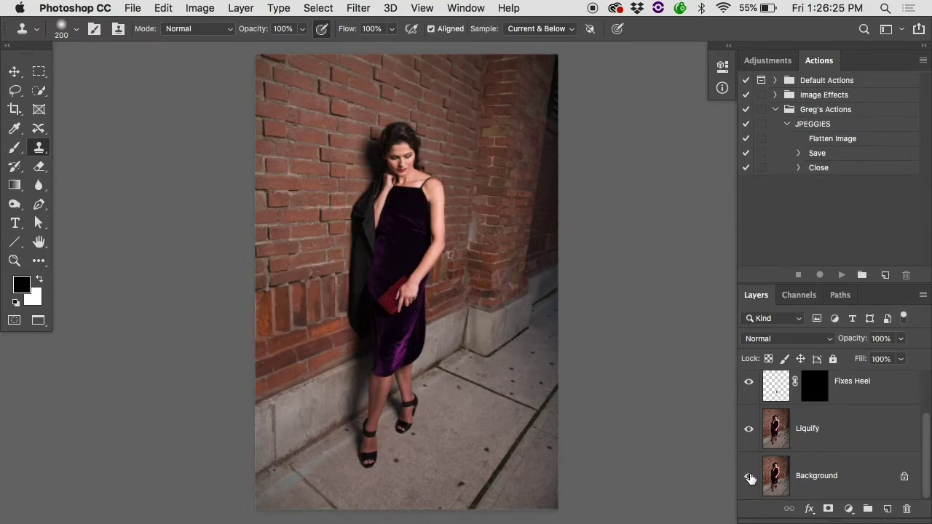
{"action": "left_click", "coordinate": [749, 476], "text": "alt"}
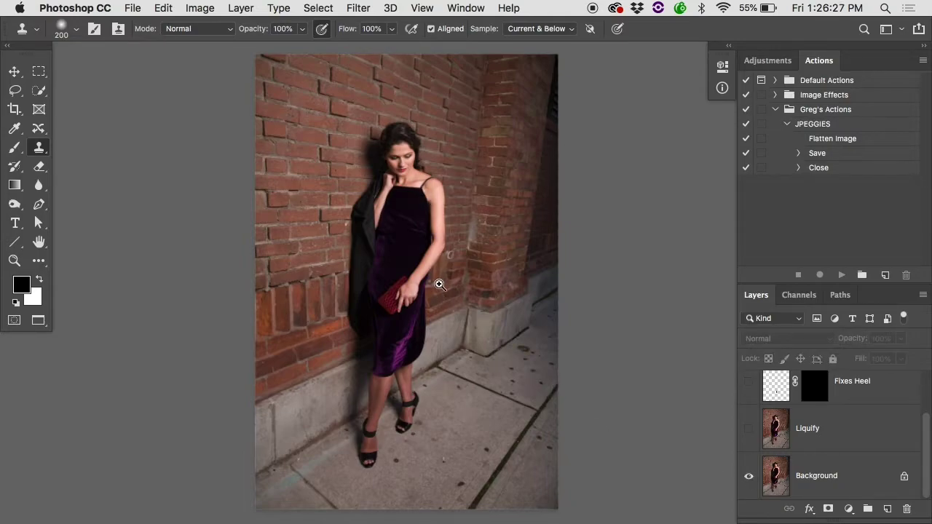
{"action": "left_click_drag", "start_coordinate": [440, 284], "coordinate": [440, 284]}
{"action": "scroll", "coordinate": [440, 284], "scroll_direction": "down", "scroll_amount": 6}
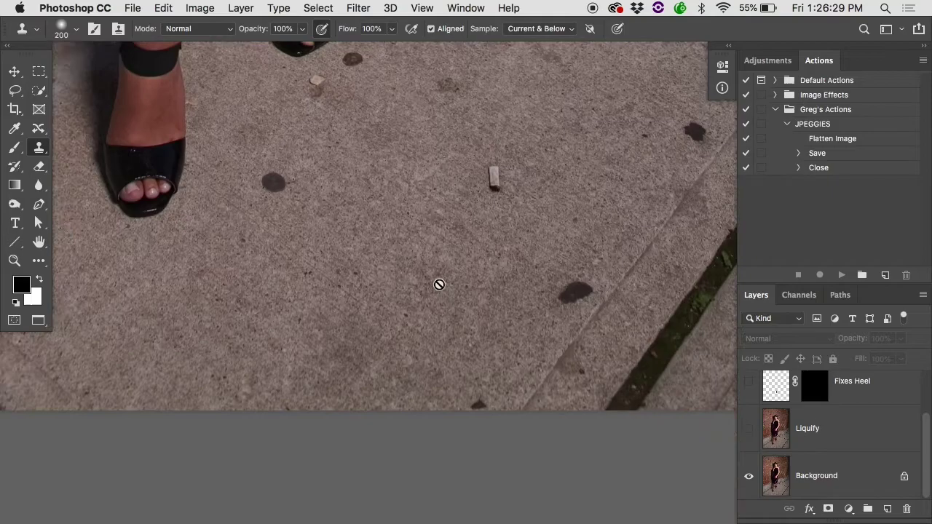
{"action": "scroll", "coordinate": [439, 284], "scroll_direction": "down", "scroll_amount": 10}
{"action": "scroll", "coordinate": [439, 284], "scroll_direction": "right", "scroll_amount": 5}
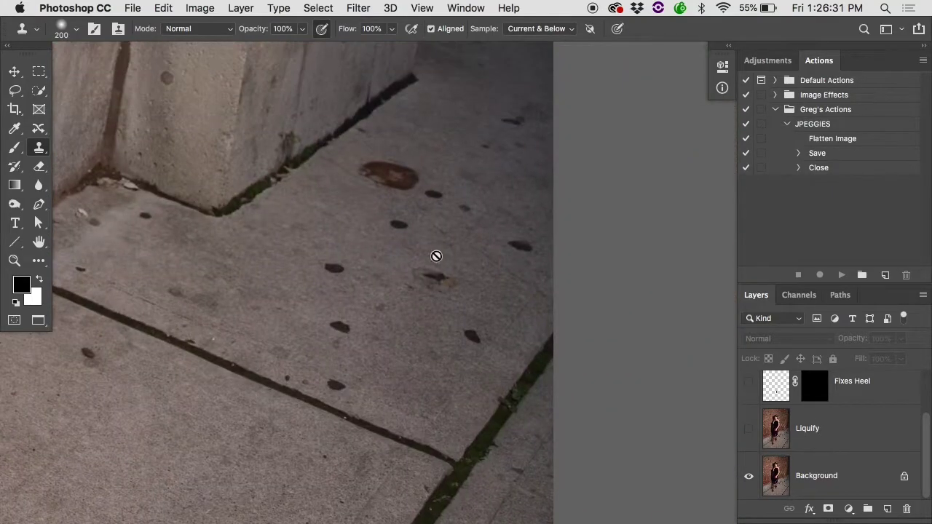
{"action": "scroll", "coordinate": [423, 318], "scroll_direction": "up", "scroll_amount": 10}
{"action": "scroll", "coordinate": [423, 319], "scroll_direction": "left", "scroll_amount": 4}
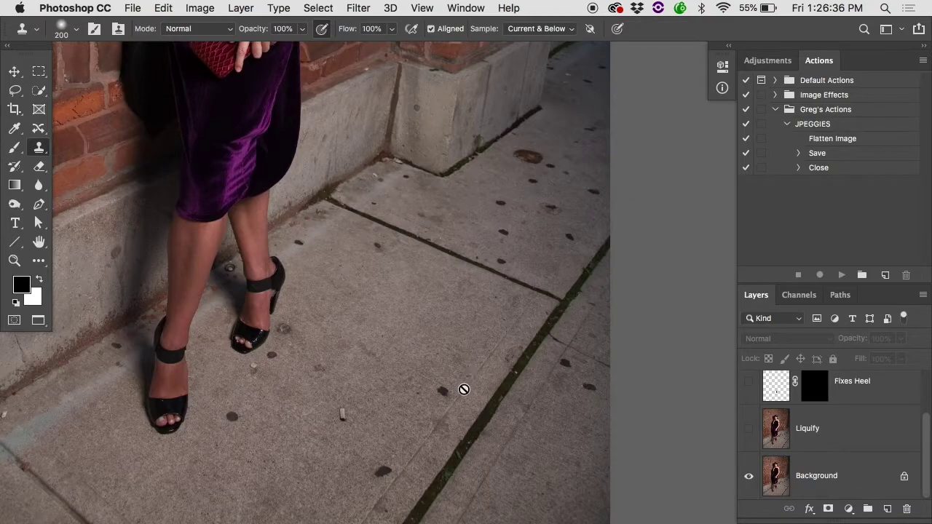
{"action": "left_click", "coordinate": [749, 475], "text": "alt"}
{"action": "left_click", "coordinate": [749, 474], "text": "alt"}
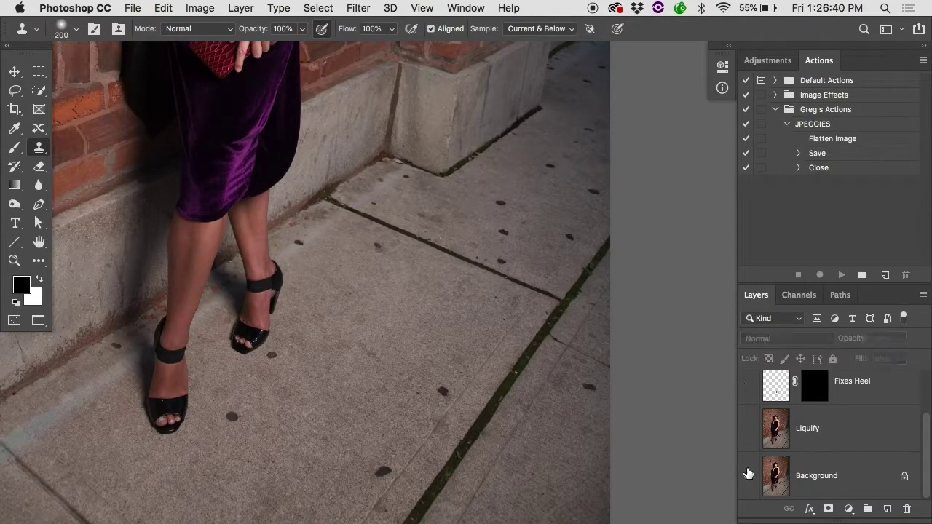
{"action": "left_click", "coordinate": [749, 475], "text": "alt"}
{"action": "left_click", "coordinate": [749, 475], "text": "alt"}
{"action": "left_click", "coordinate": [749, 474], "text": "alt"}
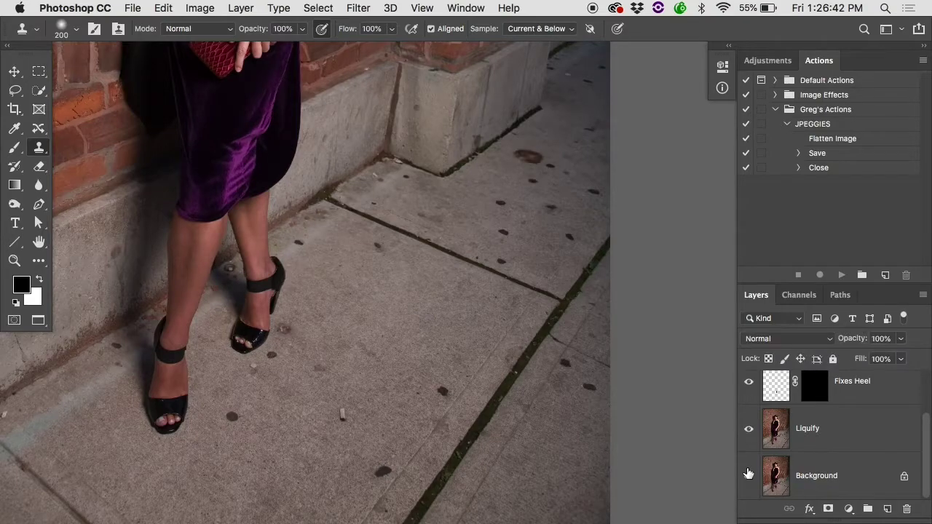
{"action": "left_click", "coordinate": [749, 474], "text": "alt"}
{"action": "left_click", "coordinate": [748, 475], "text": "alt"}
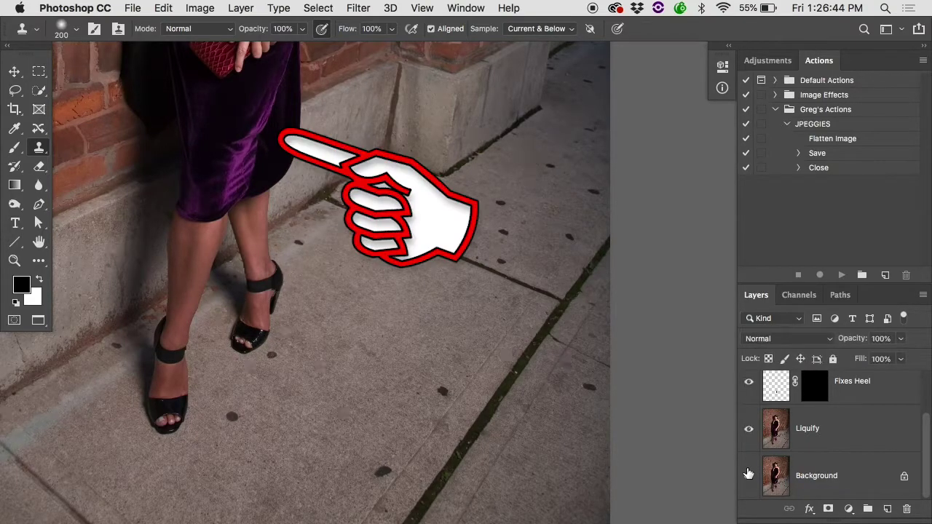
{"action": "left_click", "coordinate": [749, 474], "text": "alt"}
{"action": "left_click", "coordinate": [749, 474], "text": "alt"}
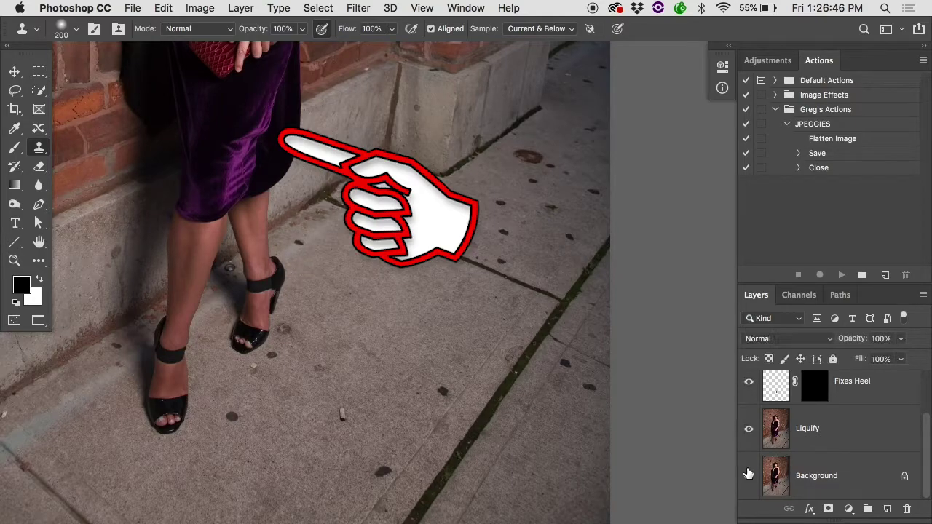
{"action": "left_click", "coordinate": [749, 474], "text": "alt"}
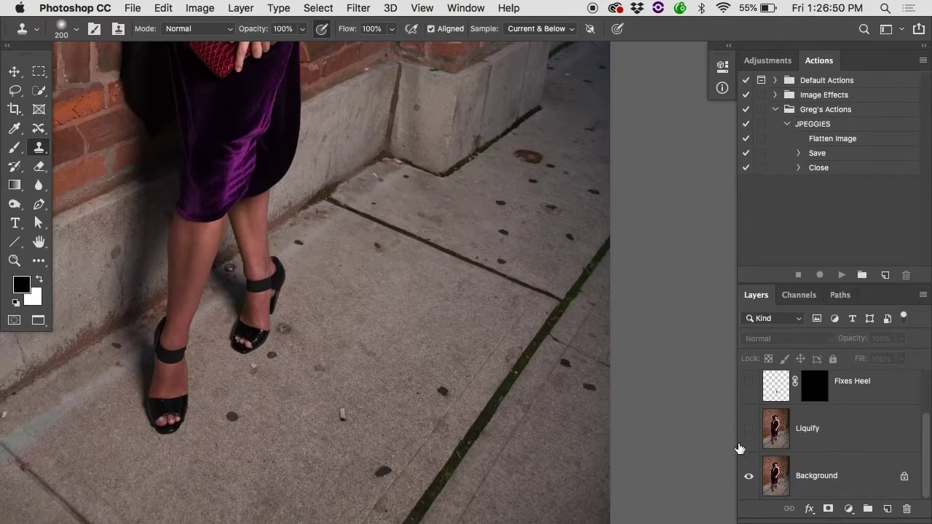
{"action": "left_click", "coordinate": [749, 477], "text": "alt"}
{"action": "left_click", "coordinate": [749, 476], "text": "alt"}
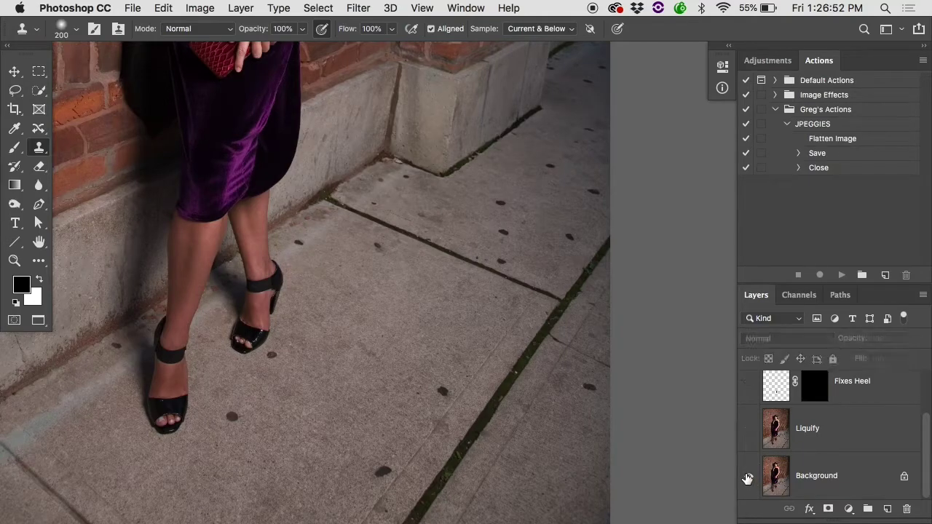
{"action": "left_click", "coordinate": [749, 476], "text": "alt"}
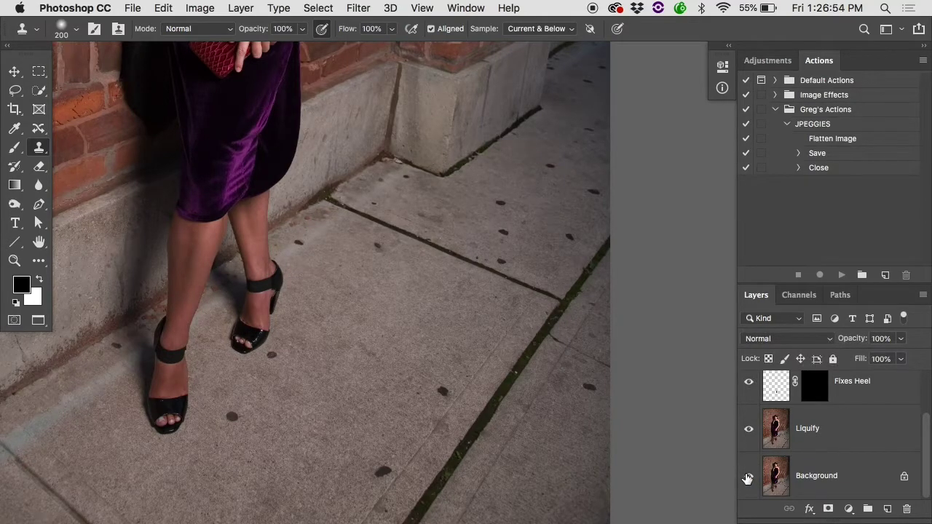
Step: Zoom to the face and toggle the retouched layers to compare original and retouched face
{"action": "key", "text": "ctrl+0"}
{"action": "scroll", "coordinate": [335, 182], "scroll_direction": "up", "scroll_amount": 5}
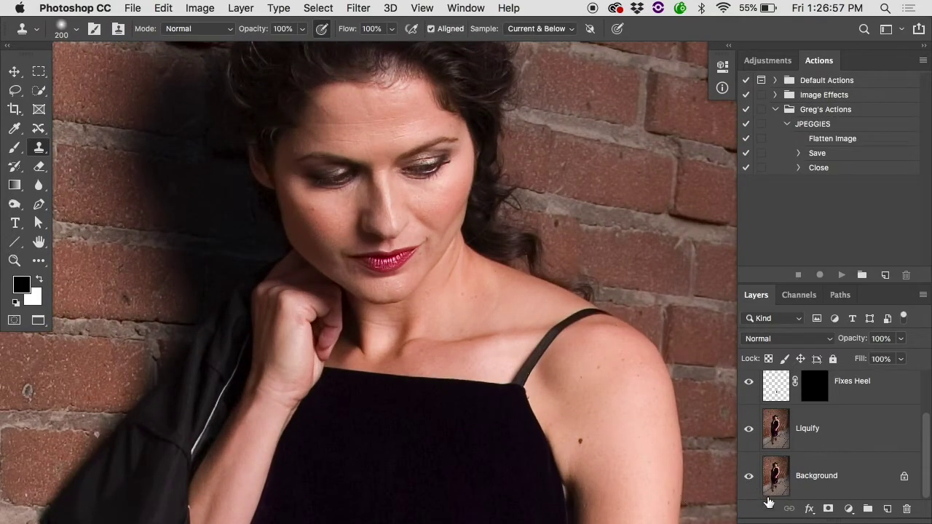
{"action": "left_click", "coordinate": [750, 477], "text": "alt"}
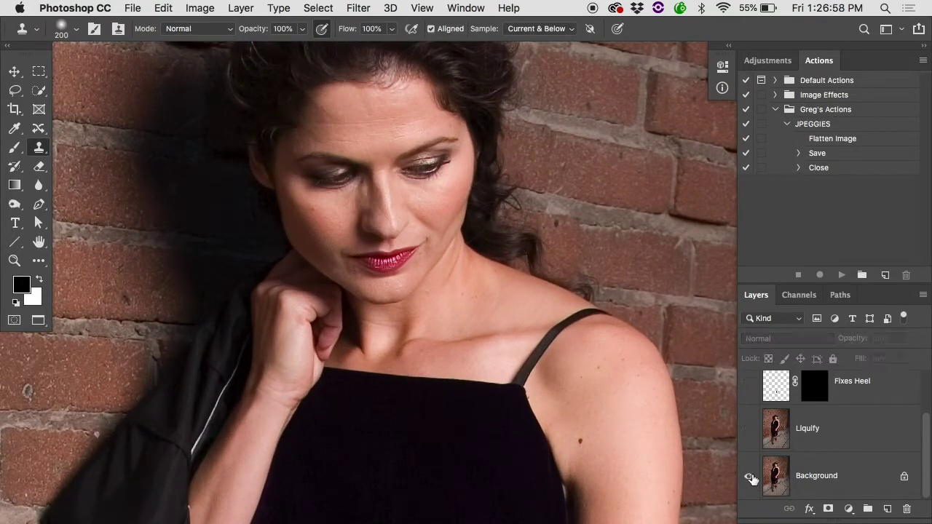
{"action": "left_click", "coordinate": [749, 476], "text": "alt"}
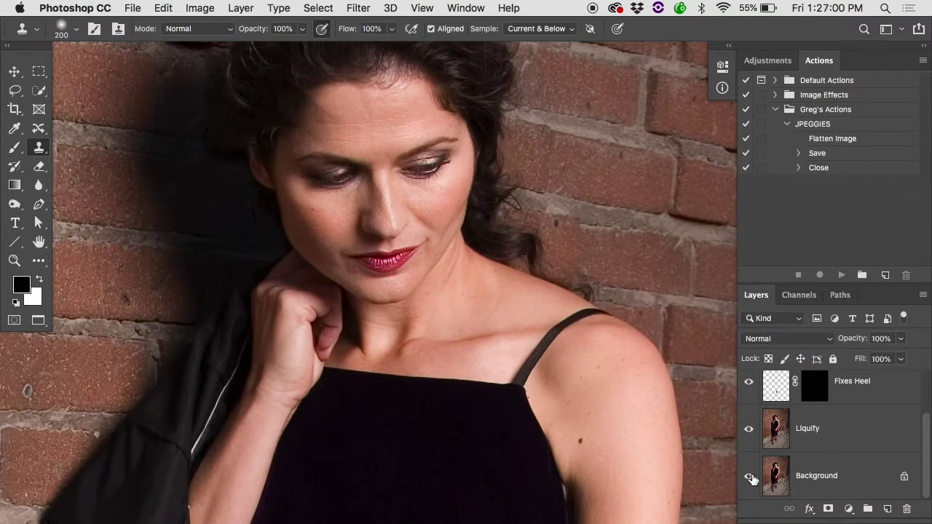
{"action": "left_click", "coordinate": [749, 476], "text": "alt"}
{"action": "left_click", "coordinate": [750, 476], "text": "alt"}
{"action": "left_click", "coordinate": [749, 476], "text": "alt"}
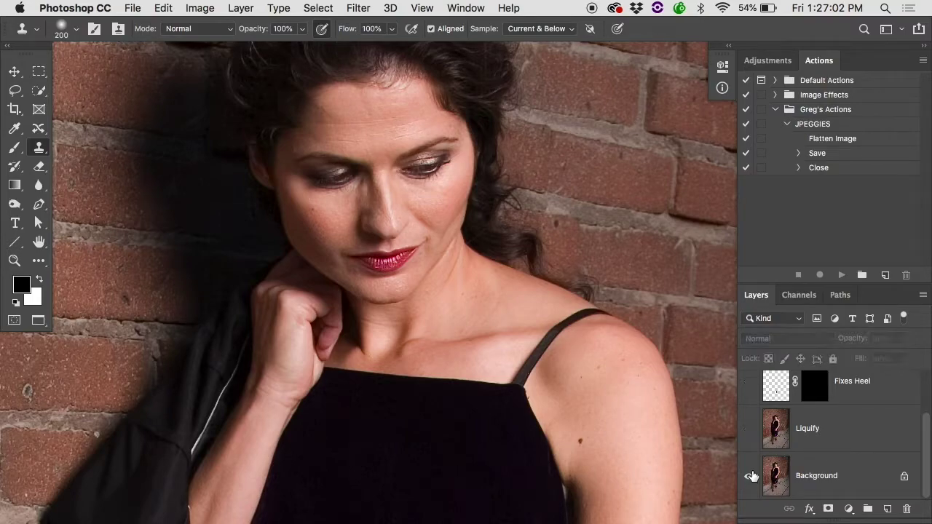
Step: Compare the dress hem and legs with and without the Liquify layer
{"action": "left_click", "coordinate": [750, 428]}
{"action": "key", "text": "h"}
{"action": "left_click_drag", "start_coordinate": [704, 416], "coordinate": [572, 393]}
{"action": "left_click", "coordinate": [752, 429]}
{"action": "left_click", "coordinate": [752, 430]}
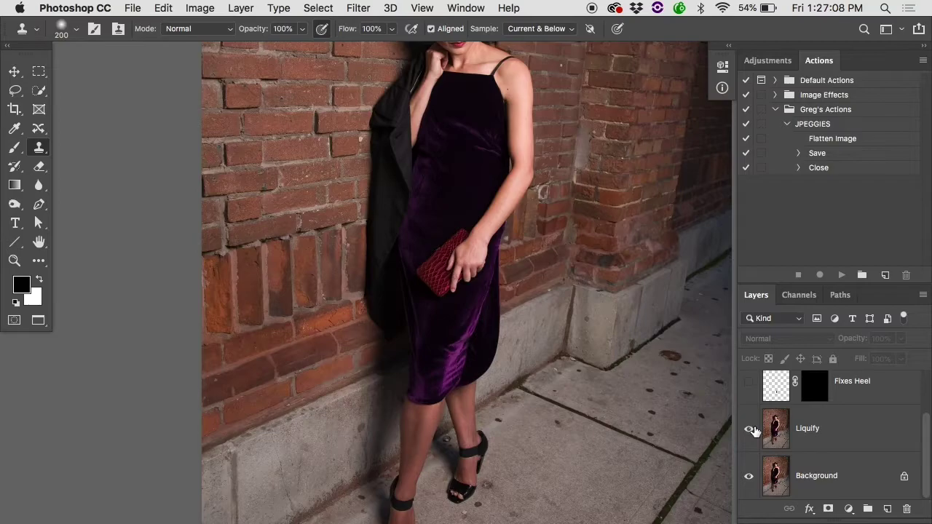
Step: Zoom in on the heels to inspect the pavement debris on the original Background
{"action": "left_click", "coordinate": [474, 451], "text": "super"}
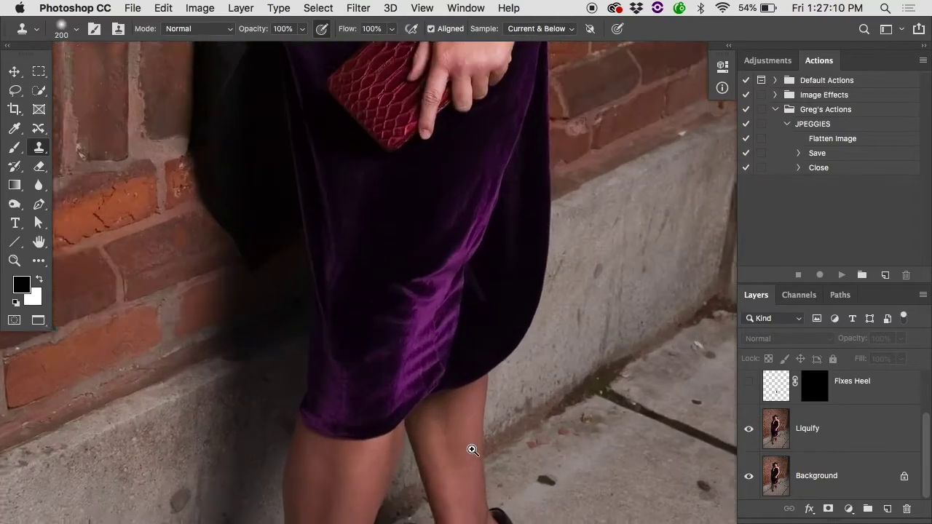
{"action": "left_click", "coordinate": [473, 447], "text": "alt+super"}
{"action": "left_click", "coordinate": [609, 339], "text": "super"}
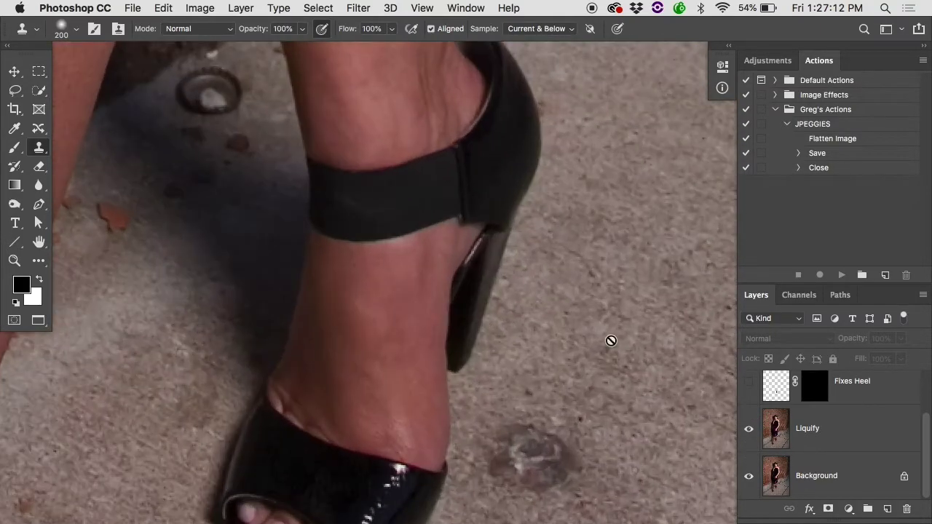
{"action": "left_click", "coordinate": [543, 287], "text": "super"}
{"action": "left_click", "coordinate": [542, 287], "text": "alt+super"}
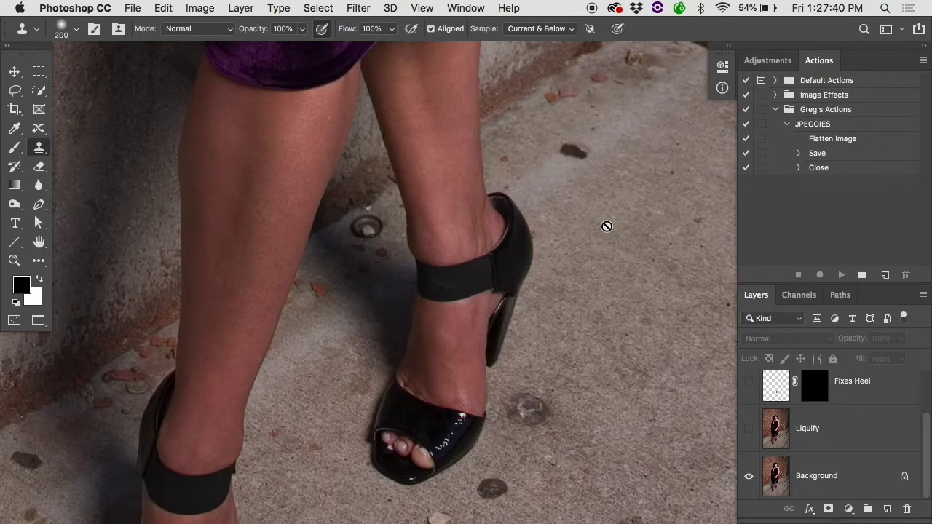
{"action": "left_click", "coordinate": [749, 429]}
{"action": "left_click", "coordinate": [749, 429]}
{"action": "left_click", "coordinate": [749, 429]}
{"action": "left_click", "coordinate": [748, 429]}
{"action": "left_click", "coordinate": [749, 429]}
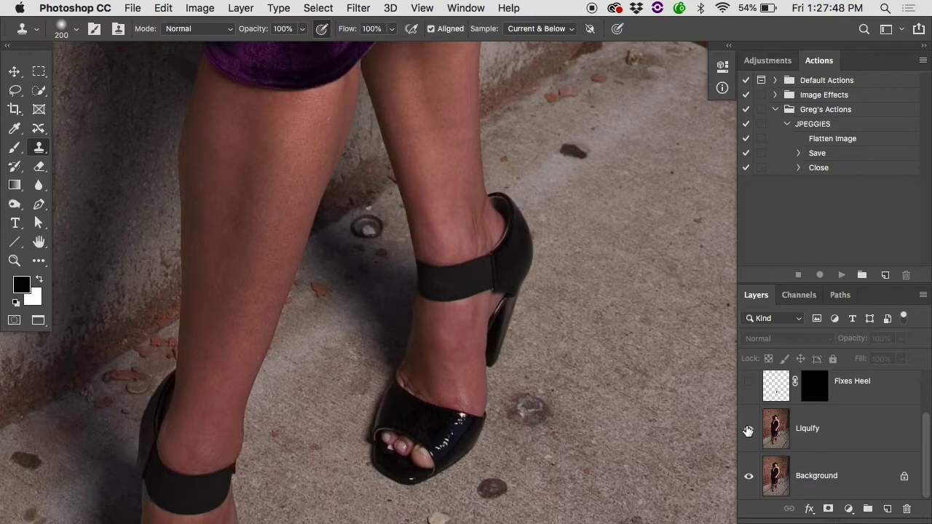
{"action": "left_click", "coordinate": [749, 388]}
{"action": "left_click", "coordinate": [748, 385], "text": "alt"}
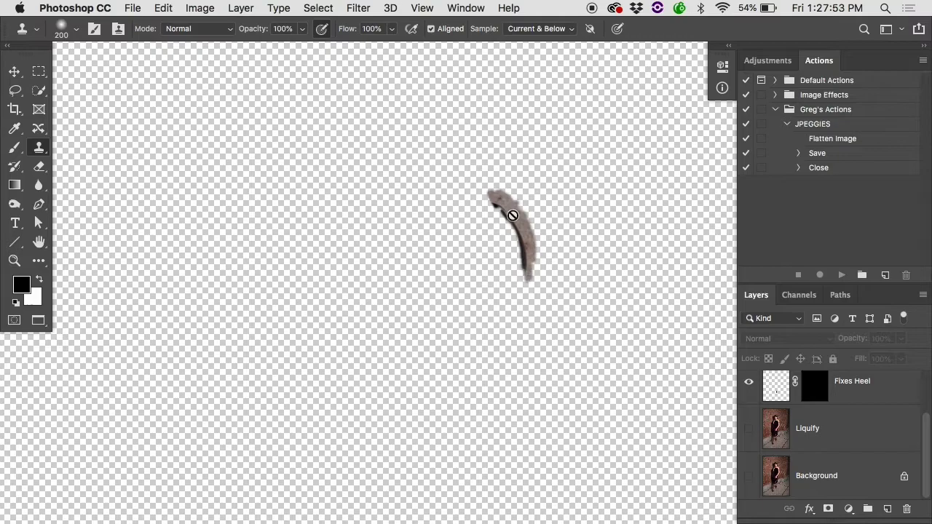
{"action": "left_click", "coordinate": [814, 392], "text": "shift"}
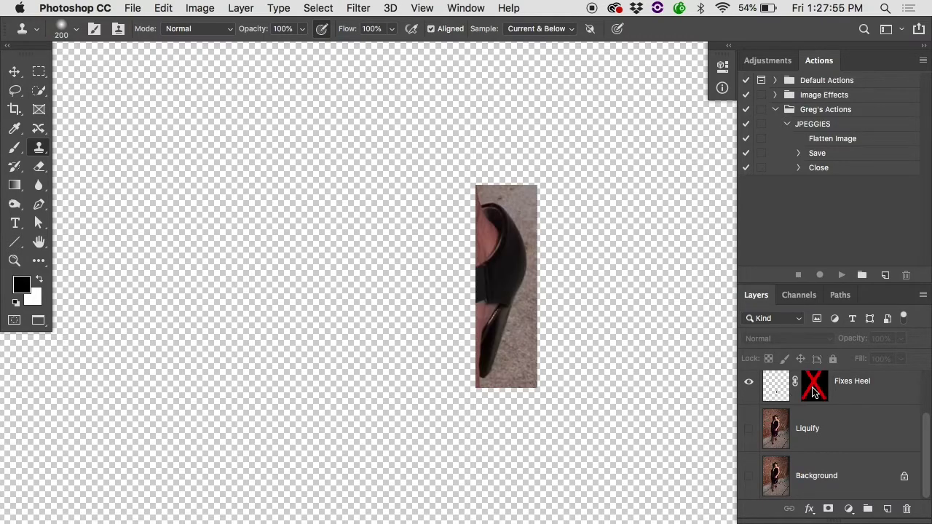
{"action": "left_click", "coordinate": [748, 476]}
{"action": "left_click", "coordinate": [748, 428]}
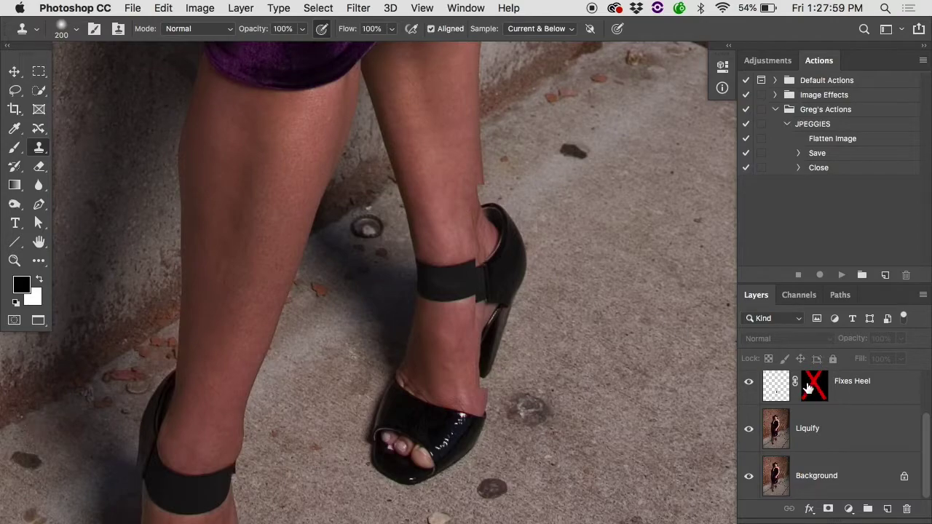
{"action": "left_click", "coordinate": [810, 390], "text": "shift"}
{"action": "left_click", "coordinate": [749, 382]}
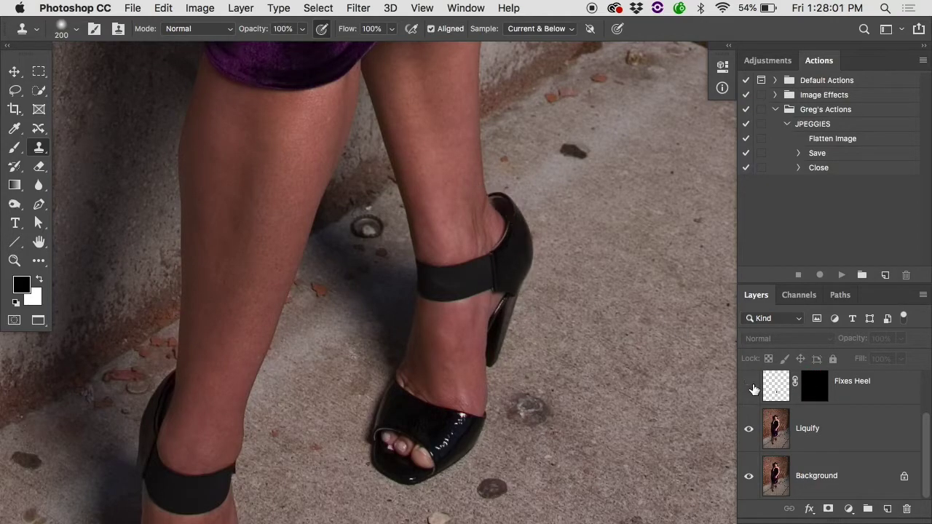
{"action": "left_click", "coordinate": [749, 382]}
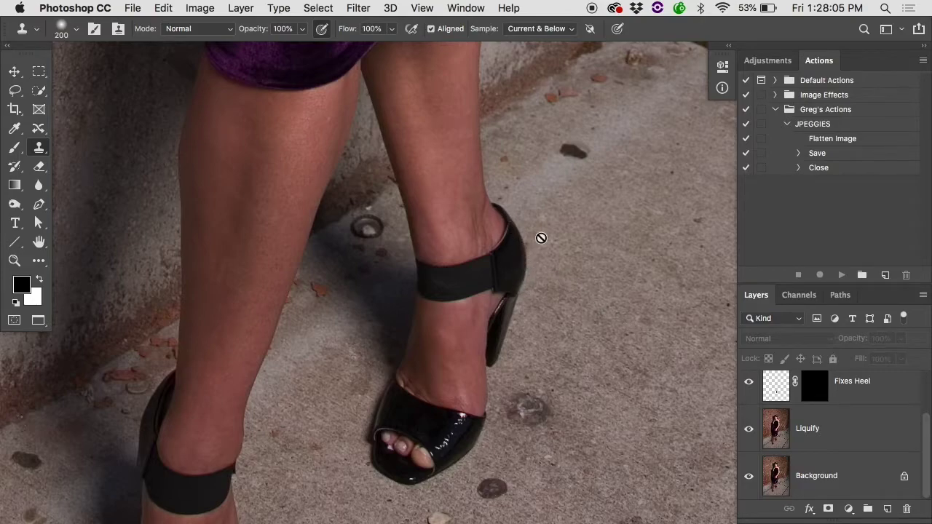
{"action": "left_click", "coordinate": [748, 384]}
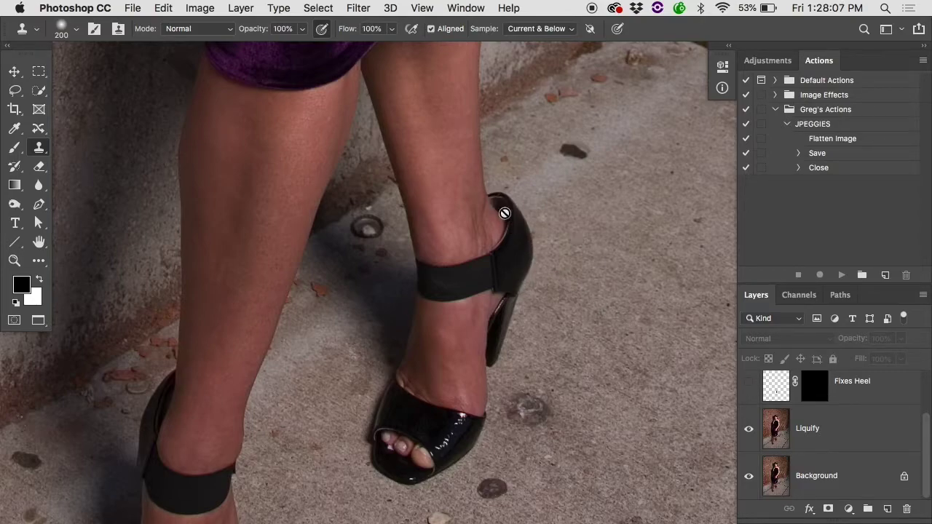
{"action": "left_click", "coordinate": [750, 389]}
{"action": "scroll", "coordinate": [750, 390], "scroll_direction": "up", "scroll_amount": 2}
{"action": "left_click", "coordinate": [749, 394]}
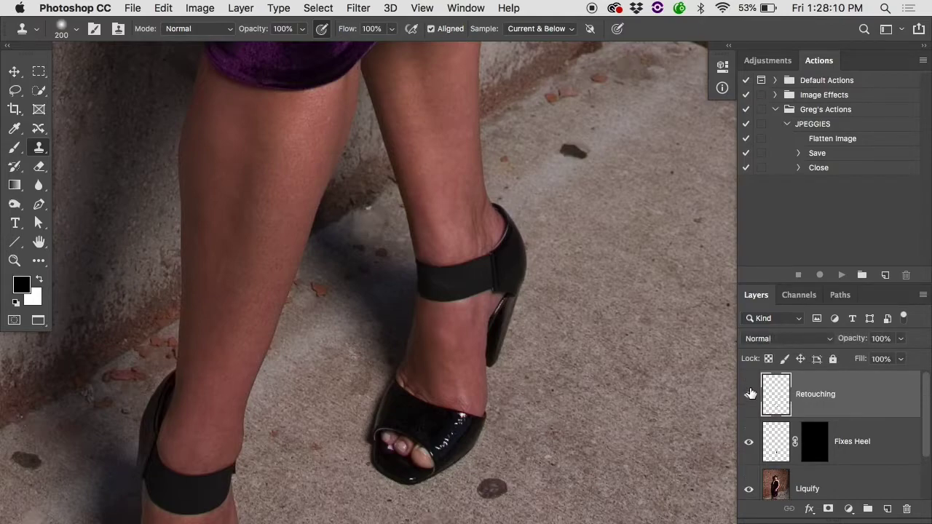
{"action": "left_click", "coordinate": [749, 394]}
{"action": "left_click", "coordinate": [748, 395]}
{"action": "left_click", "coordinate": [750, 394]}
{"action": "scroll", "coordinate": [556, 267], "scroll_direction": "down", "scroll_amount": 5}
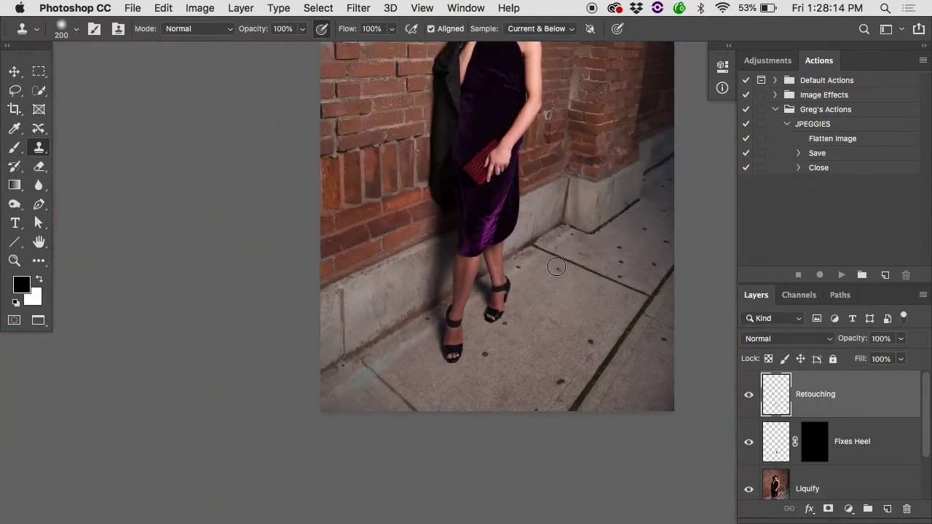
{"action": "scroll", "coordinate": [556, 266], "scroll_direction": "down", "scroll_amount": 1}
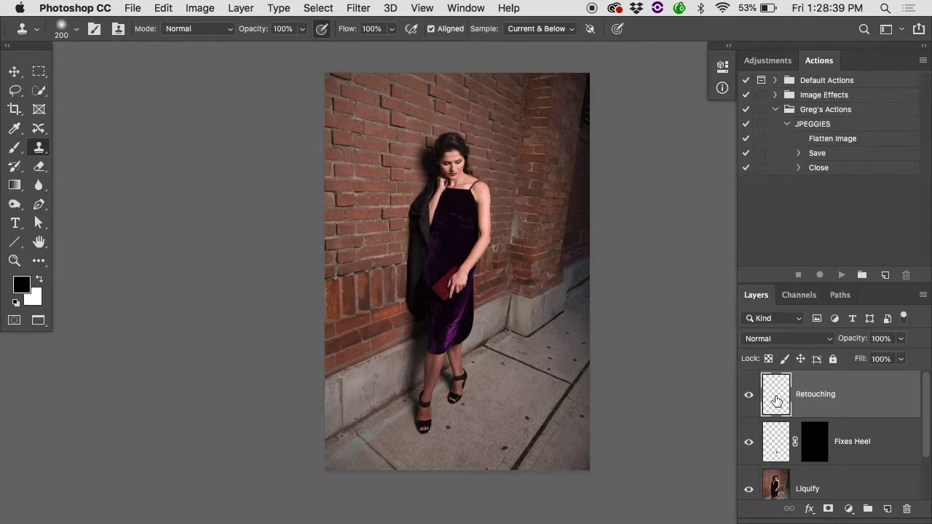
Step: Select the entire canvas and toggle the Fixes Heel and Liquify layers' visibility
{"action": "left_click", "coordinate": [327, 8]}
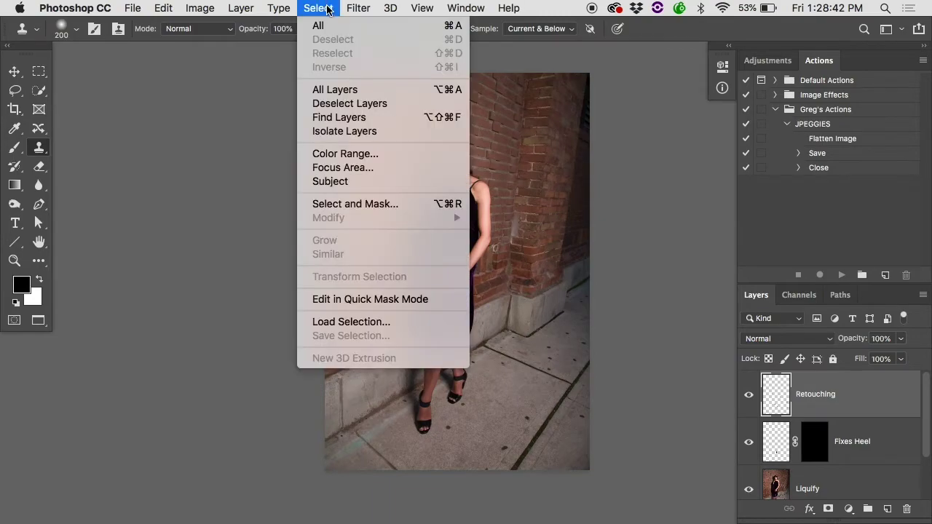
{"action": "left_click", "coordinate": [460, 28]}
{"action": "left_click", "coordinate": [176, 6]}
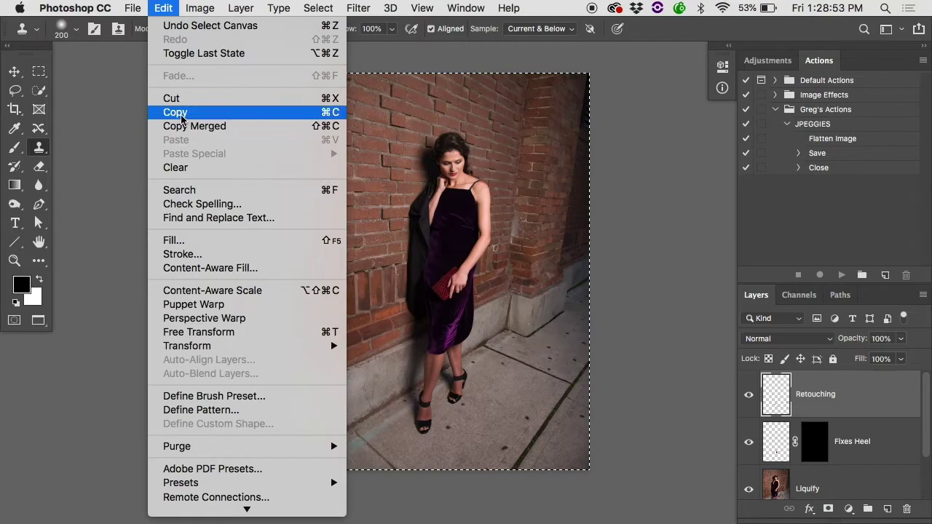
{"action": "left_click", "coordinate": [768, 399]}
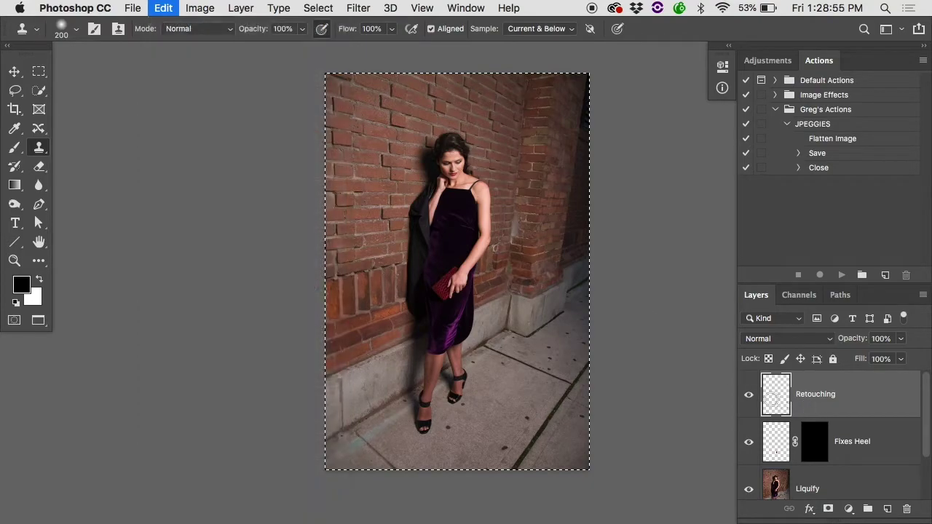
{"action": "left_click", "coordinate": [751, 397], "text": "alt"}
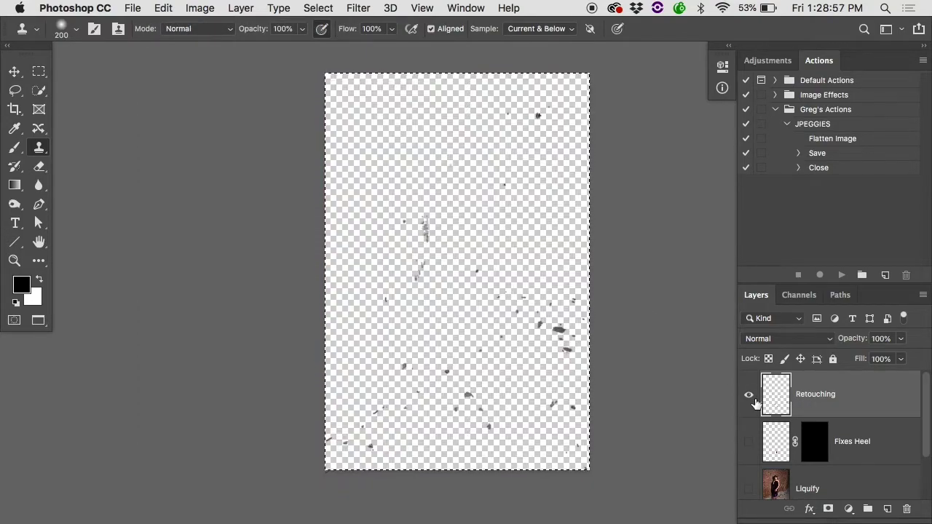
{"action": "left_click", "coordinate": [752, 397], "text": "alt"}
Step: Copy Merged and paste the whole retouched image as a new Layer 1
{"action": "left_click", "coordinate": [164, 8]}
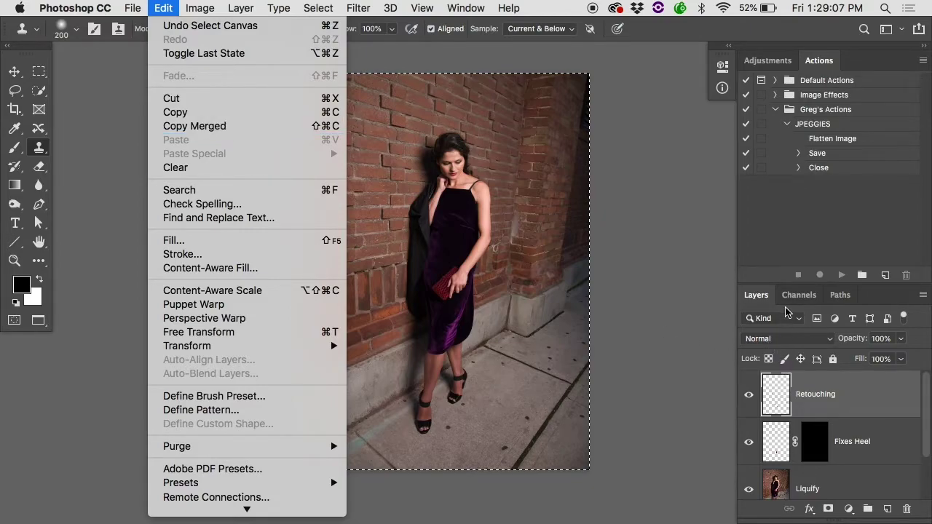
{"action": "left_click", "coordinate": [186, 128]}
{"action": "left_click", "coordinate": [164, 8]}
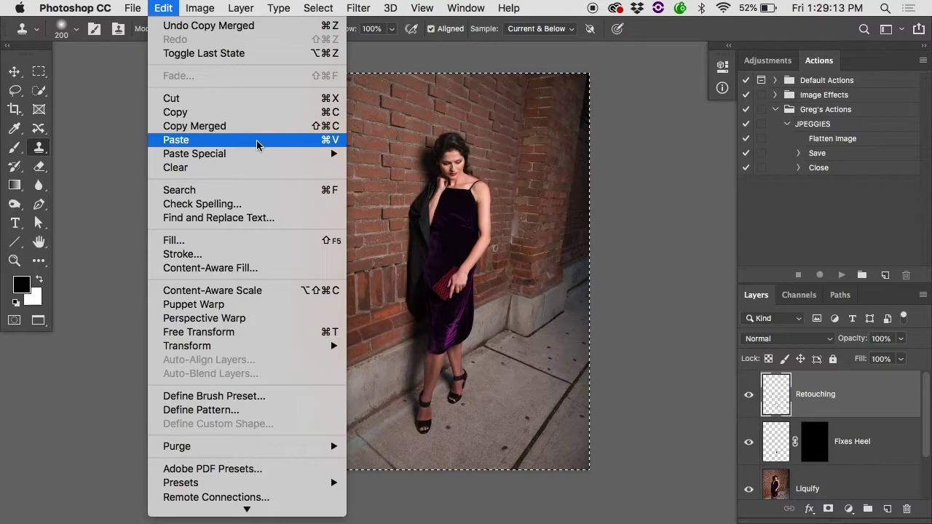
{"action": "left_click", "coordinate": [325, 140]}
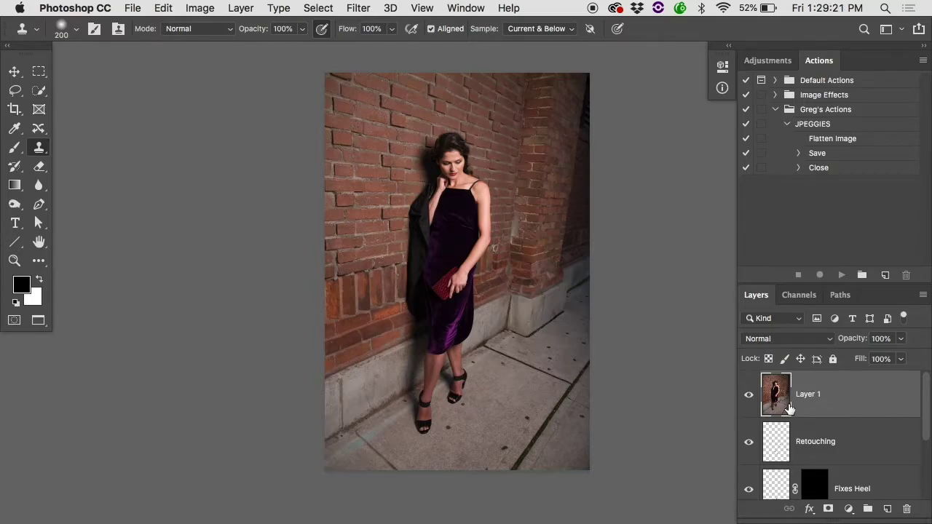
Step: Undo the paste, deselect, and stamp all visible layers into a new merged Layer 1
{"action": "key", "text": "super+z"}
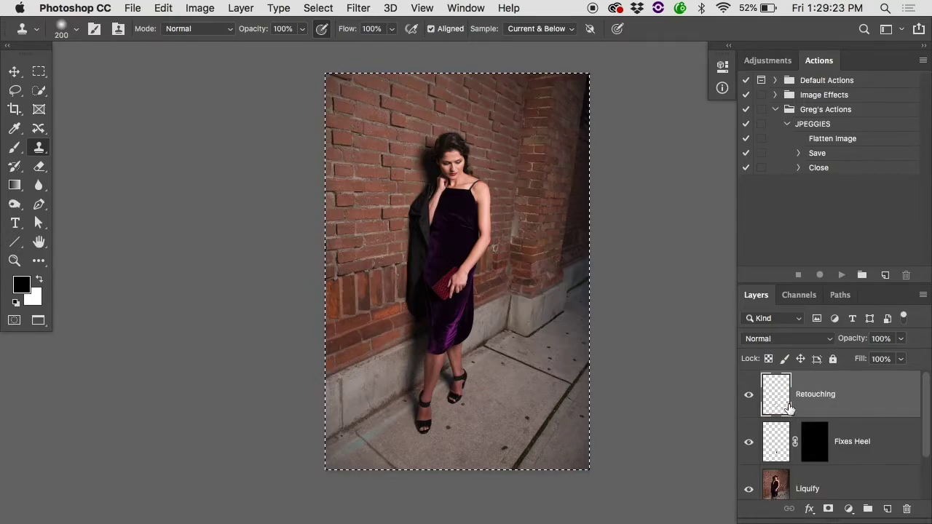
{"action": "key", "text": "super+d"}
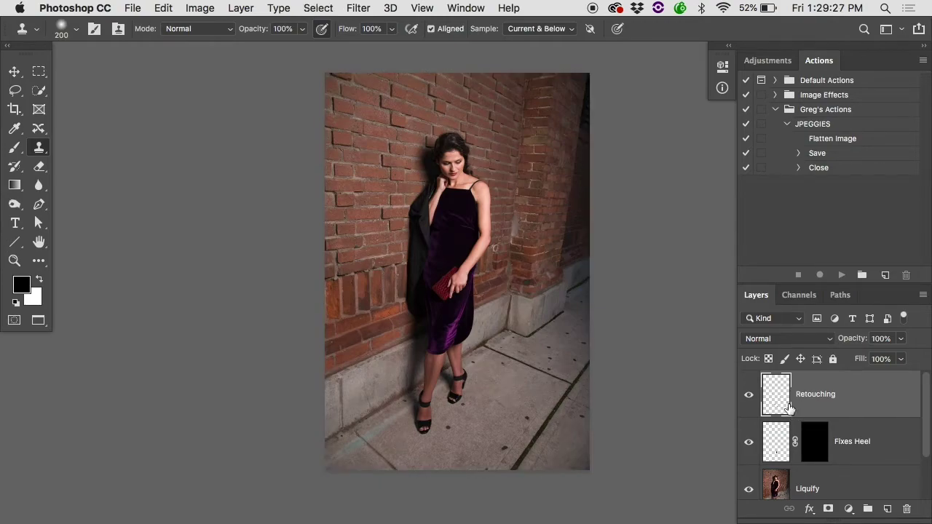
{"action": "left_click_drag", "start_coordinate": [789, 406], "coordinate": [791, 409]}
{"action": "key", "text": "super+alt+shift+e"}
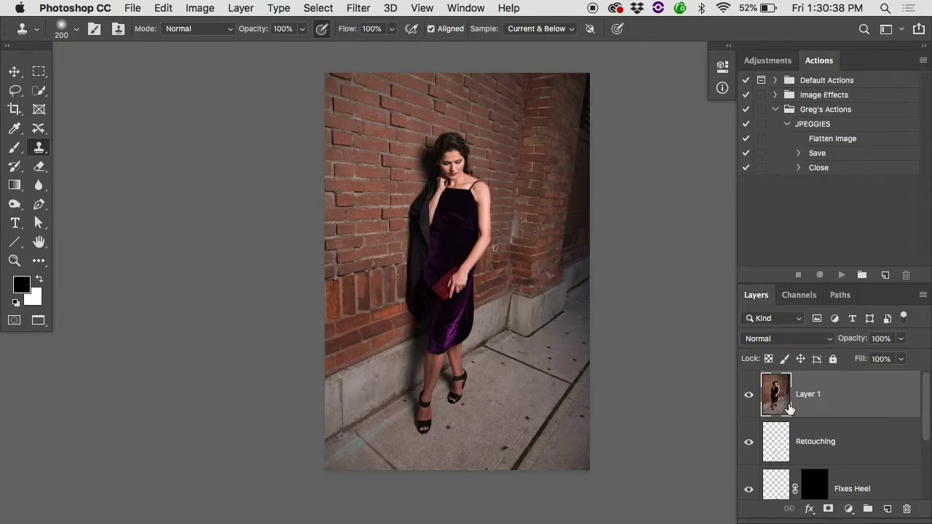
{"action": "key", "text": "m"}
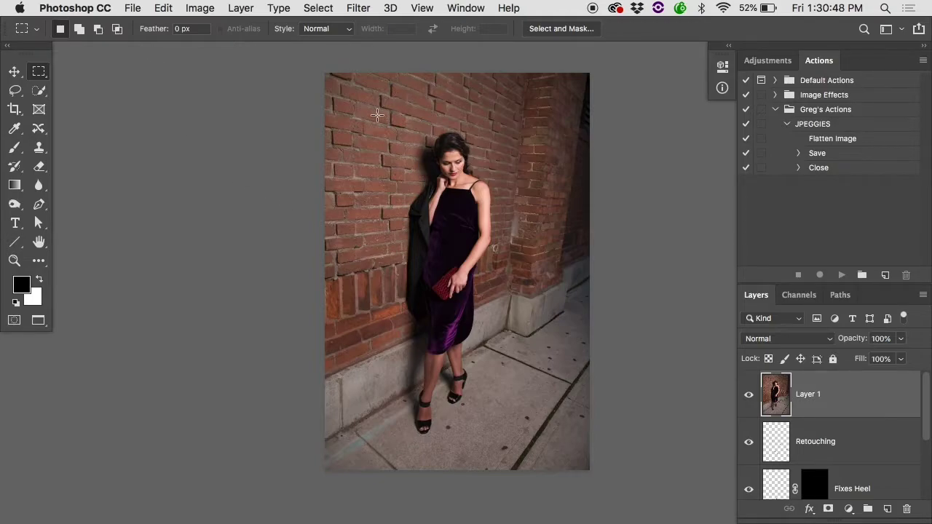
Step: Draw a rectangular selection around the woman spanning the photo's full height
{"action": "left_click_drag", "start_coordinate": [377, 116], "coordinate": [544, 221]}
{"action": "key", "text": "super+d"}
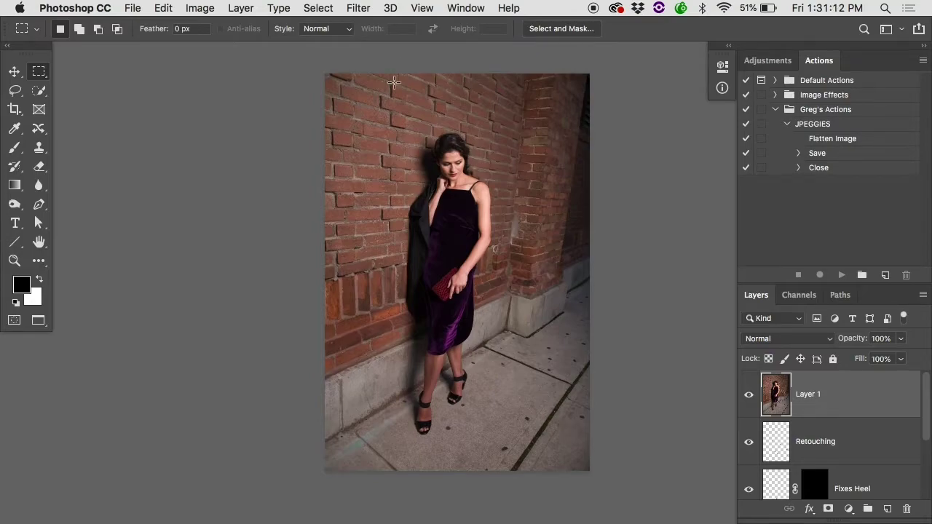
{"action": "scroll", "coordinate": [403, 106], "scroll_direction": "up", "scroll_amount": 2}
{"action": "left_click_drag", "start_coordinate": [377, 58], "coordinate": [508, 351]}
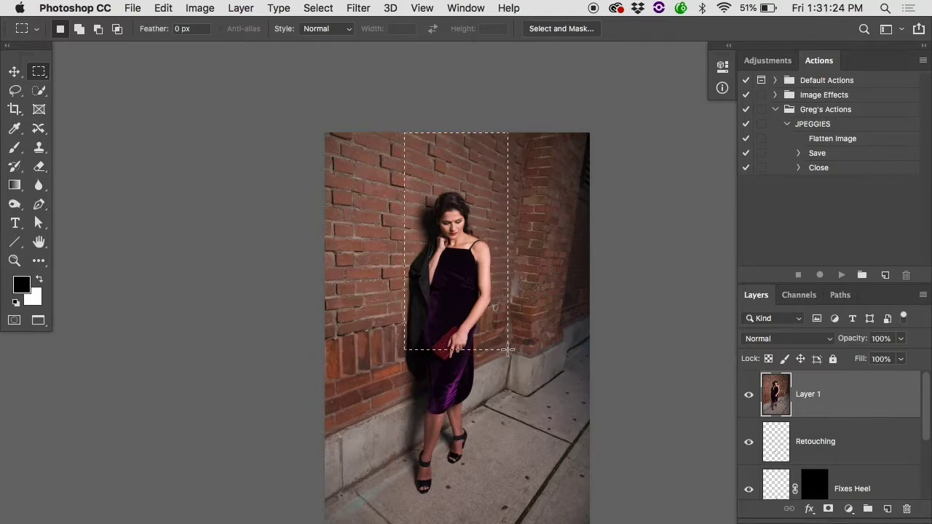
{"action": "left_click_drag", "start_coordinate": [504, 396], "coordinate": [491, 489]}
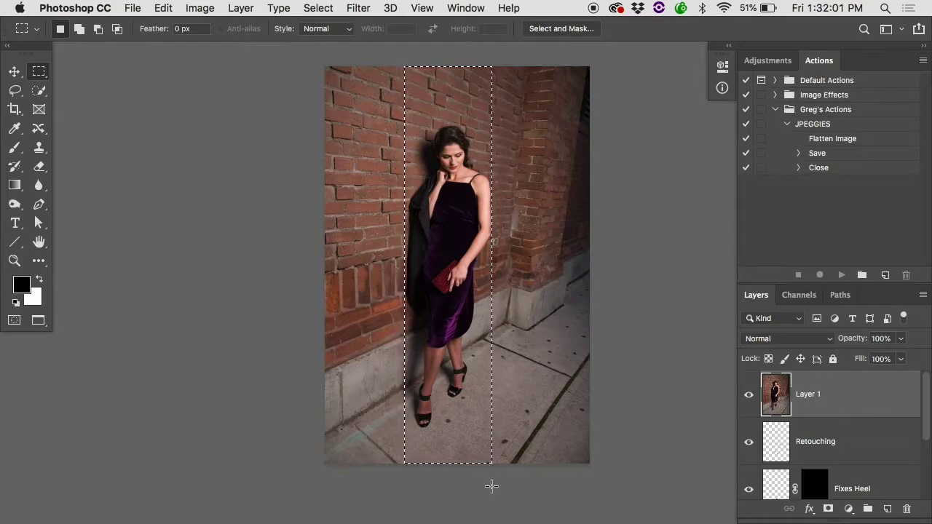
Step: Free Transform the selected strip, narrowing it to about 97% width to slim the woman
{"action": "key", "text": "ctrl+t"}
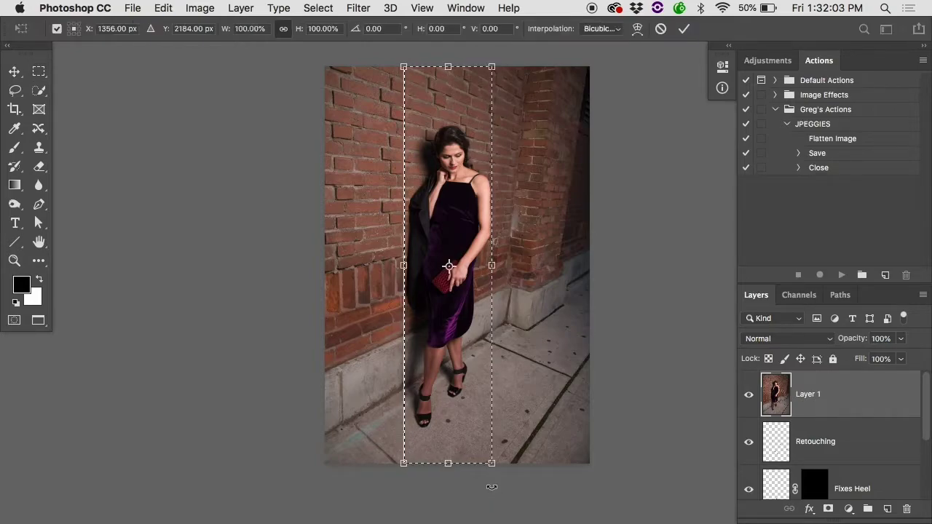
{"action": "left_click", "coordinate": [456, 277], "text": "ctrl"}
{"action": "left_click", "coordinate": [455, 277], "text": "ctrl"}
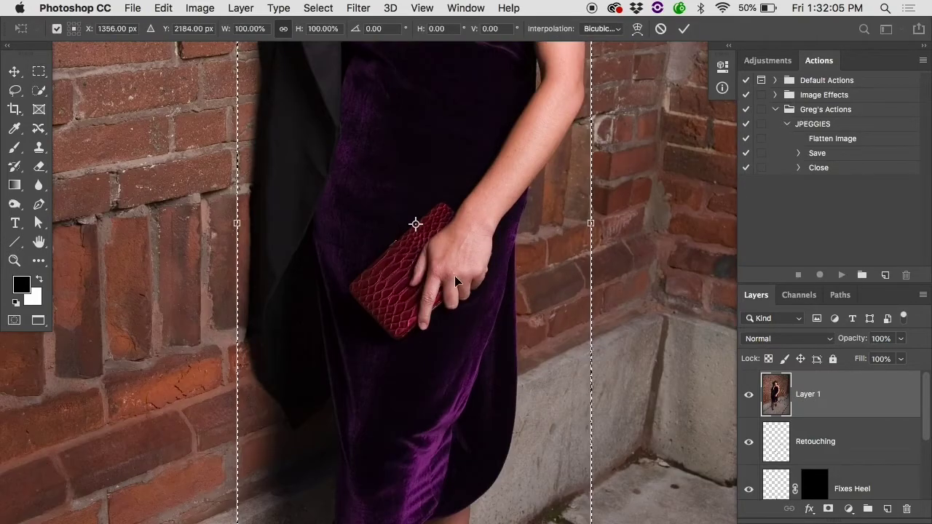
{"action": "left_click", "coordinate": [455, 278], "text": "ctrl"}
{"action": "left_click", "coordinate": [456, 278], "text": "ctrl"}
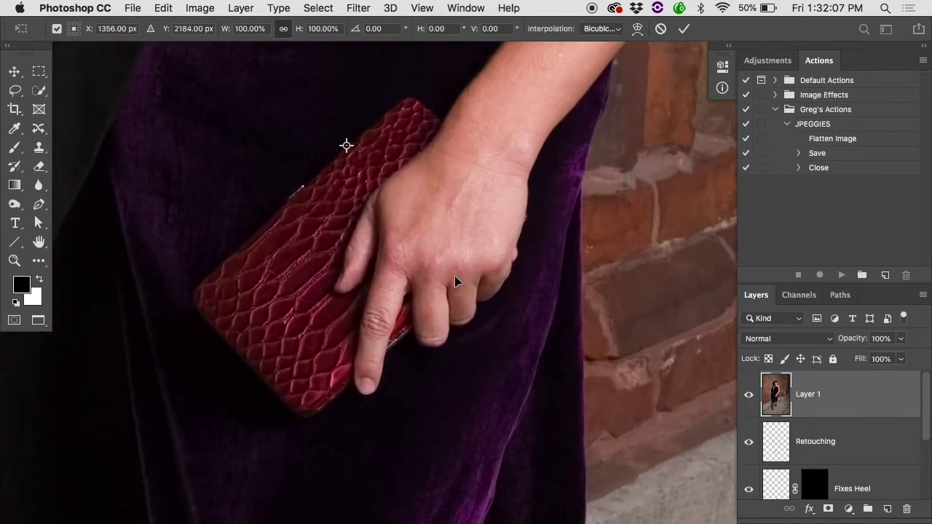
{"action": "left_click", "coordinate": [455, 277], "text": "alt"}
{"action": "left_click", "coordinate": [455, 277], "text": "alt"}
{"action": "left_click", "coordinate": [455, 277], "text": "ctrl"}
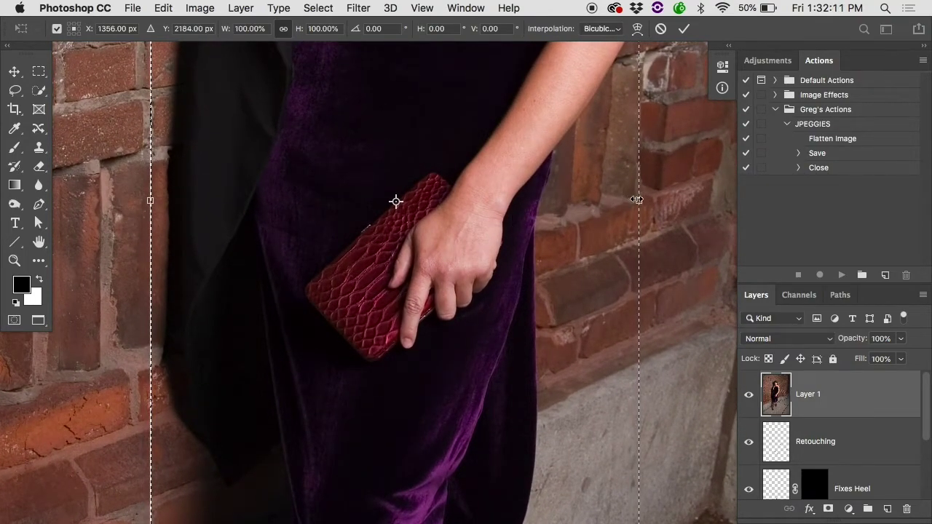
{"action": "mouse_move", "coordinate": [636, 201]}
{"action": "left_mouse_down"}
{"action": "mouse_move", "coordinate": [223, 204]}
{"action": "mouse_move", "coordinate": [266, 214]}
{"action": "mouse_move", "coordinate": [354, 203]}
{"action": "mouse_move", "coordinate": [631, 203]}
{"action": "left_mouse_up"}
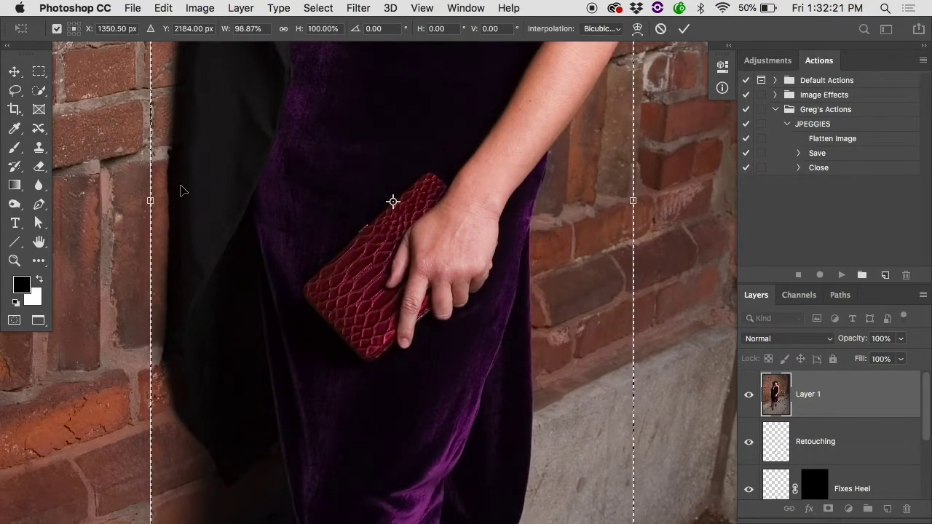
{"action": "left_click_drag", "start_coordinate": [150, 199], "coordinate": [157, 199]}
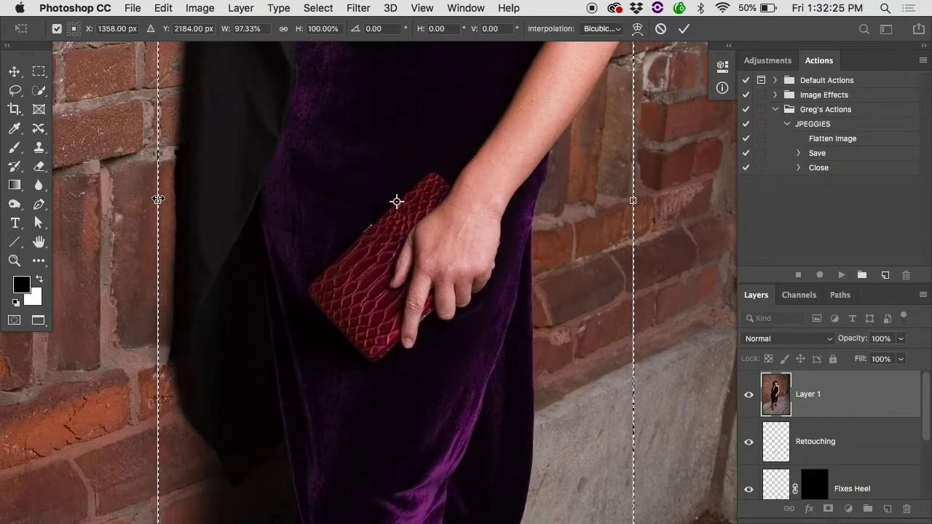
{"action": "key", "text": "Return"}
{"action": "key", "text": "super+0"}
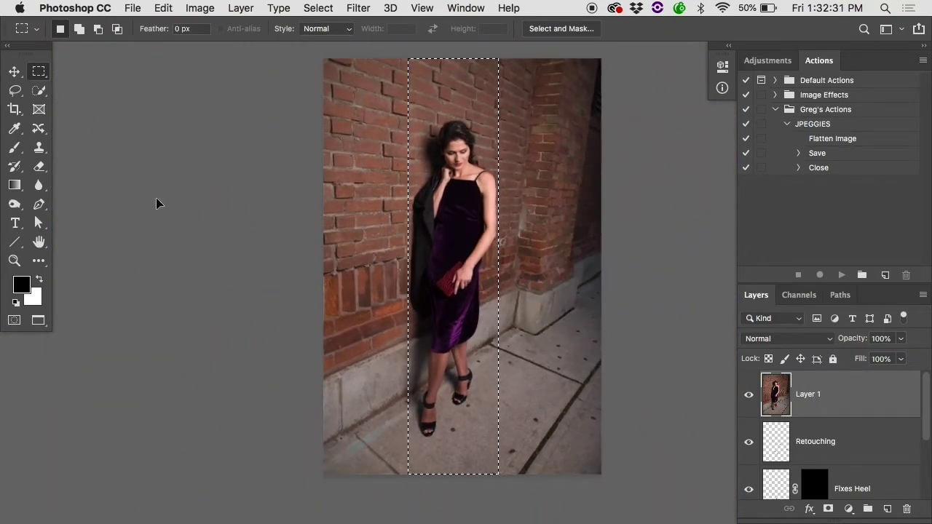
Step: Deselect and zoom in on the brick wall beside the jacket edge
{"action": "key", "text": "super+d"}
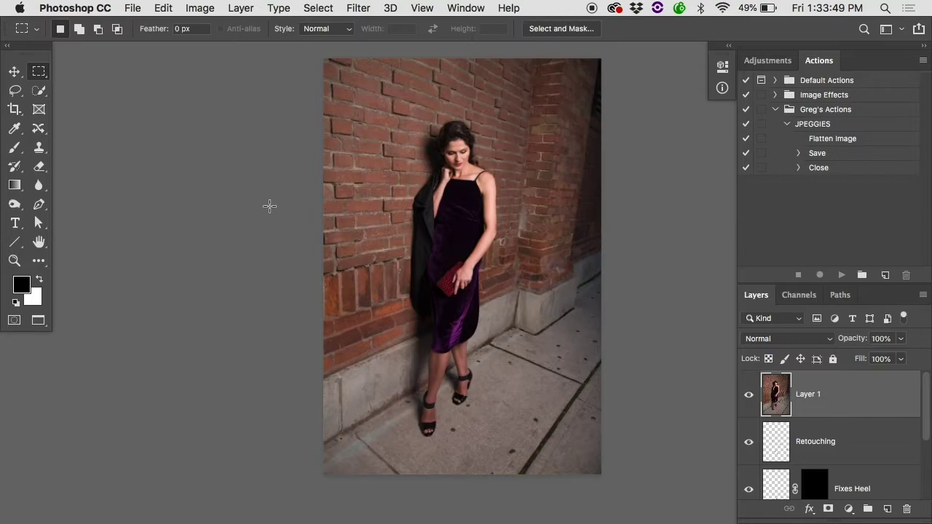
{"action": "scroll", "coordinate": [387, 223], "scroll_direction": "up", "scroll_amount": 6}
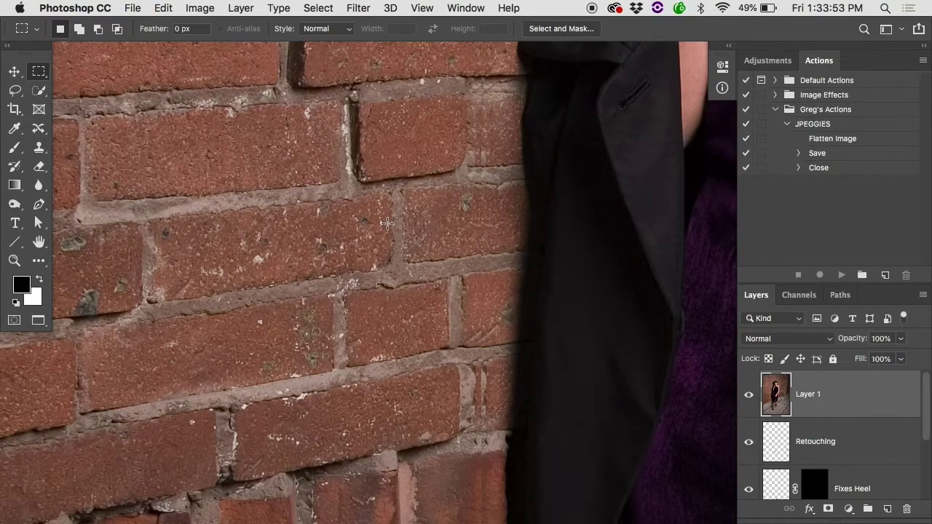
{"action": "scroll", "coordinate": [387, 223], "scroll_direction": "right", "scroll_amount": 3}
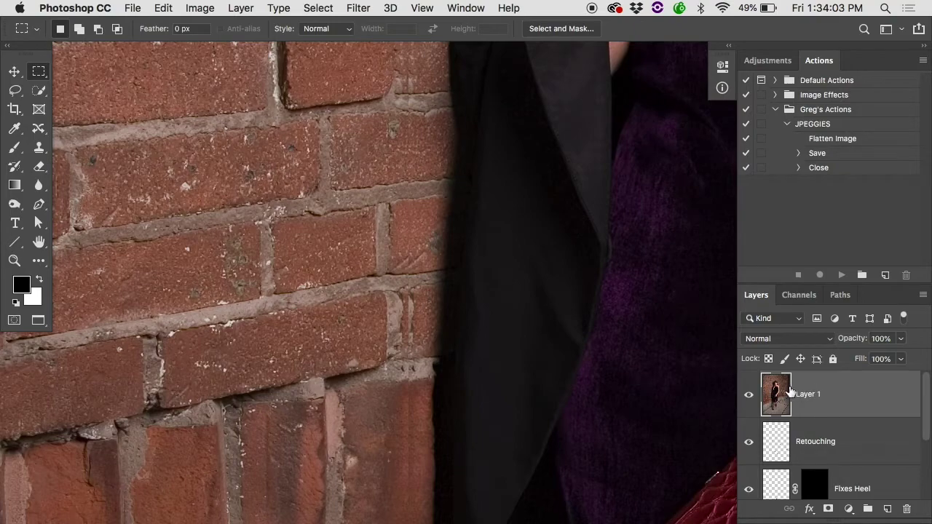
{"action": "left_click", "coordinate": [750, 397], "text": "alt"}
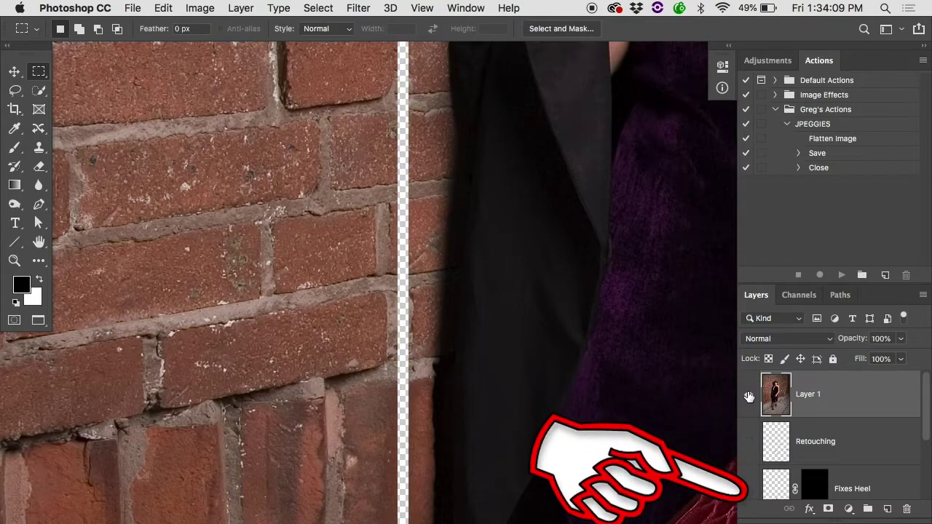
{"action": "left_click", "coordinate": [750, 396], "text": "alt"}
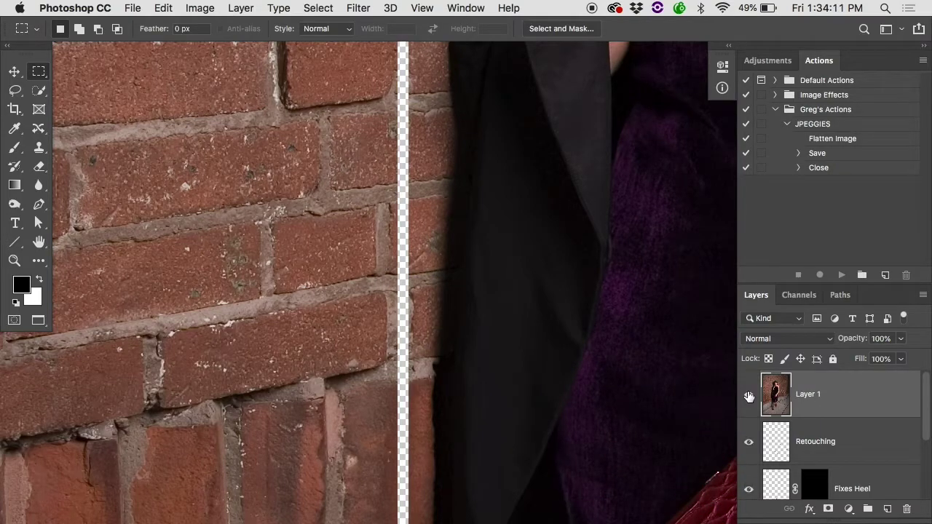
{"action": "left_click", "coordinate": [748, 397], "text": "alt"}
{"action": "left_click", "coordinate": [749, 397], "text": "alt"}
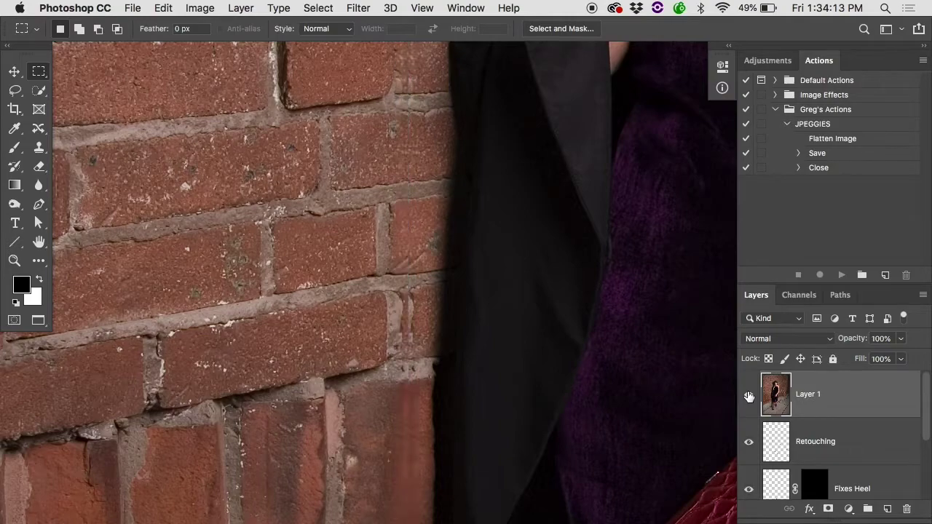
{"action": "left_click", "coordinate": [749, 397], "text": "alt"}
{"action": "left_click", "coordinate": [749, 397], "text": "alt"}
Step: Solo Layer 1 and select the full-height left brick-wall strip up to the gap
{"action": "left_click", "coordinate": [749, 394], "text": "alt"}
{"action": "scroll", "coordinate": [622, 328], "scroll_direction": "down", "scroll_amount": 5}
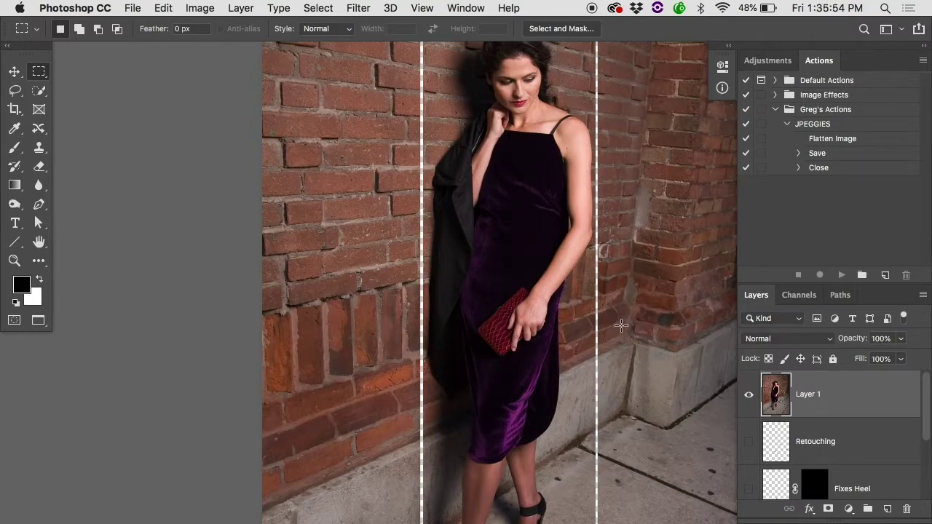
{"action": "scroll", "coordinate": [477, 347], "scroll_direction": "down", "scroll_amount": 3}
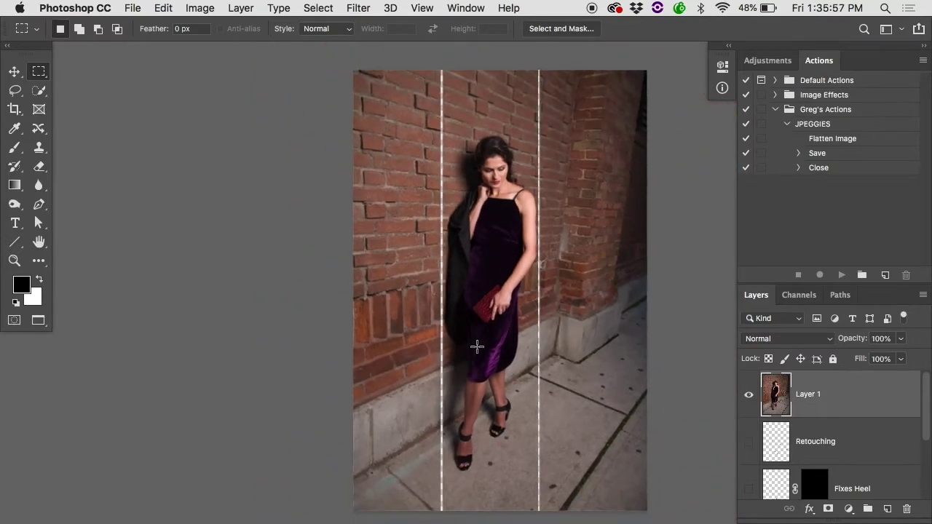
{"action": "left_click_drag", "start_coordinate": [341, 63], "coordinate": [441, 479]}
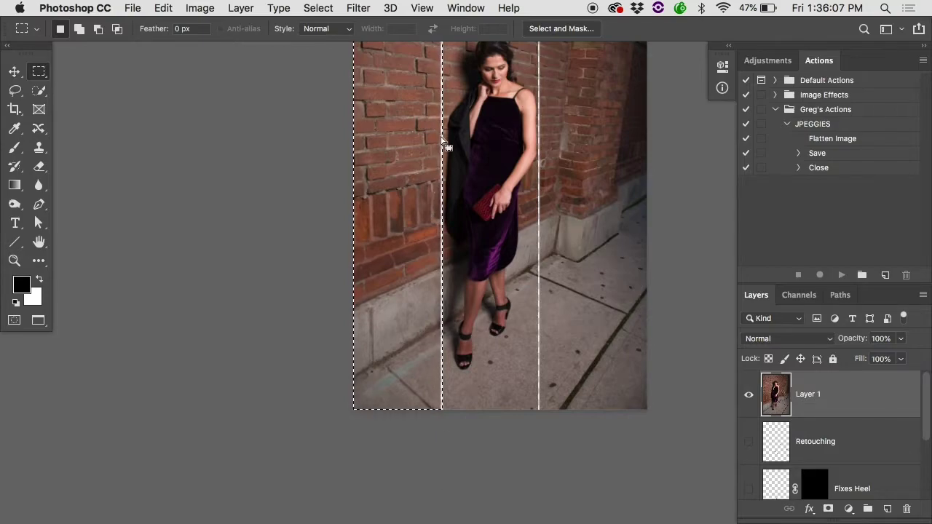
Step: Zoom in on the left strip's selection edge against the transparent gap
{"action": "key", "text": "super+plus"}
{"action": "key", "text": "super+plus"}
{"action": "key", "text": "super+plus"}
{"action": "key", "text": "super+plus"}
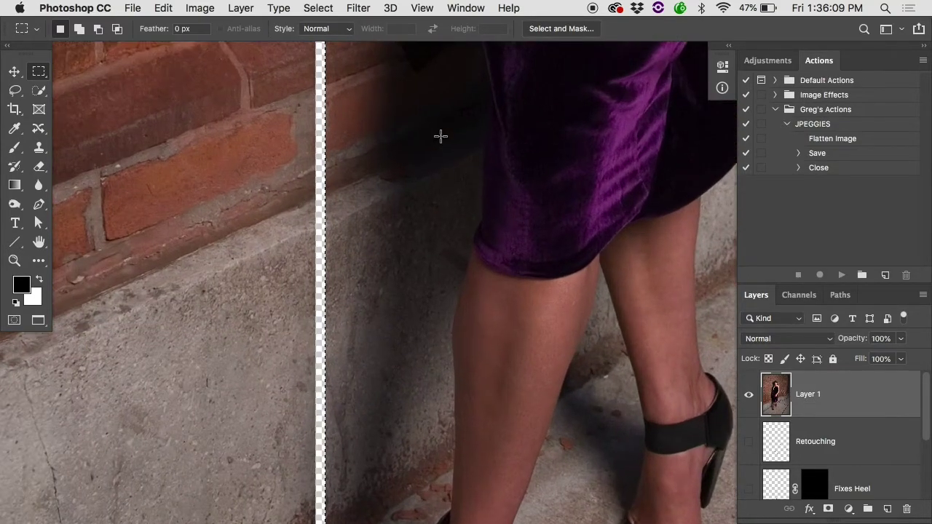
{"action": "key", "text": "super+minus"}
{"action": "key", "text": "super+minus"}
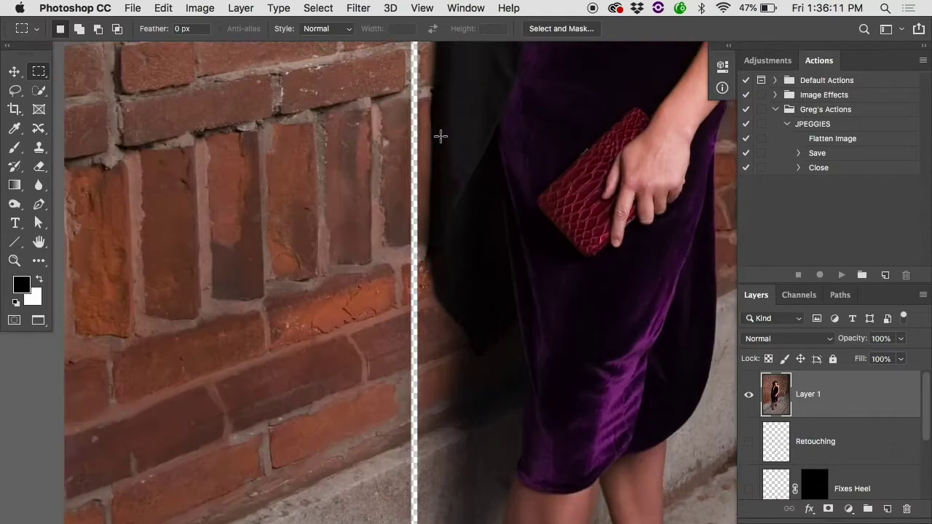
{"action": "key", "text": "super+minus"}
{"action": "key", "text": "super+minus"}
{"action": "key", "text": "super+minus"}
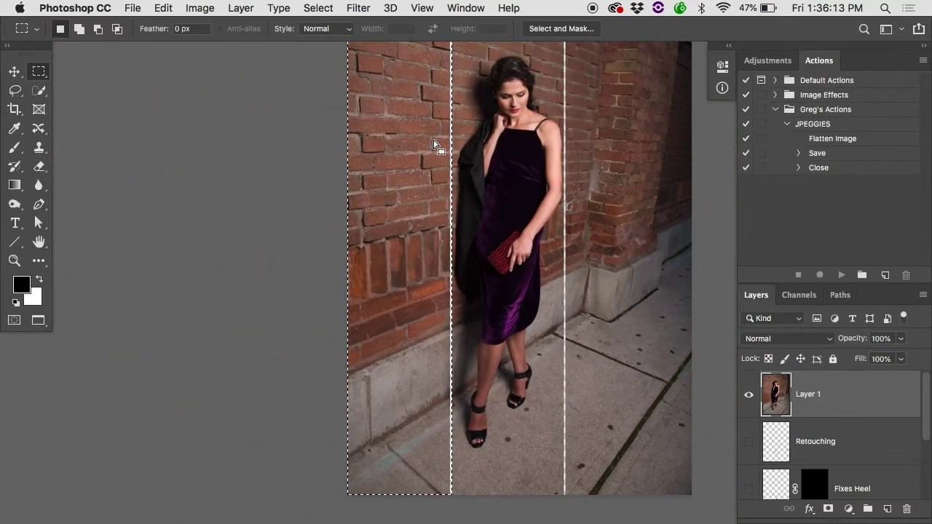
{"action": "scroll", "coordinate": [437, 146], "scroll_direction": "up", "scroll_amount": 2}
{"action": "left_click", "coordinate": [363, 81]}
{"action": "scroll", "coordinate": [434, 488], "scroll_direction": "down", "scroll_amount": 3}
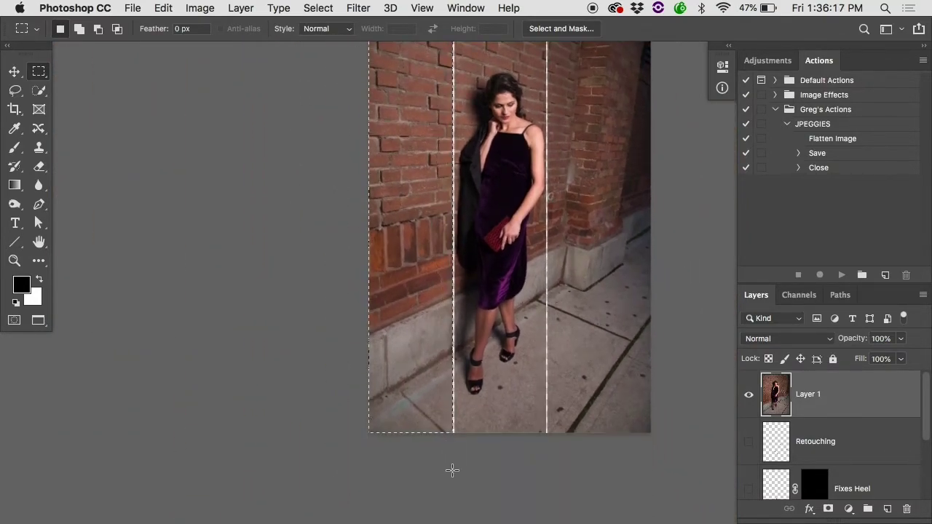
{"action": "left_click_drag", "start_coordinate": [452, 469], "coordinate": [457, 433]}
{"action": "key", "text": "super+plus"}
{"action": "key", "text": "super+plus"}
{"action": "key", "text": "super+plus"}
{"action": "key", "text": "super+plus"}
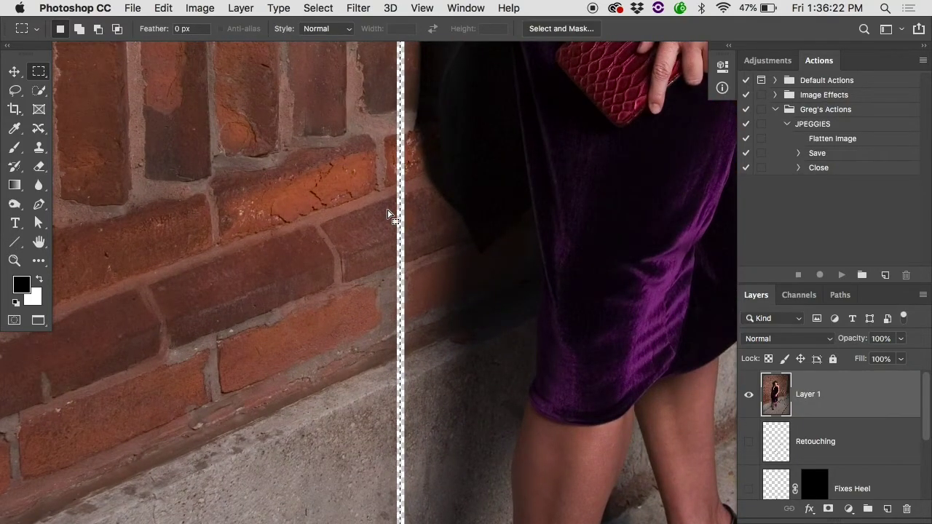
{"action": "key", "text": "super+plus"}
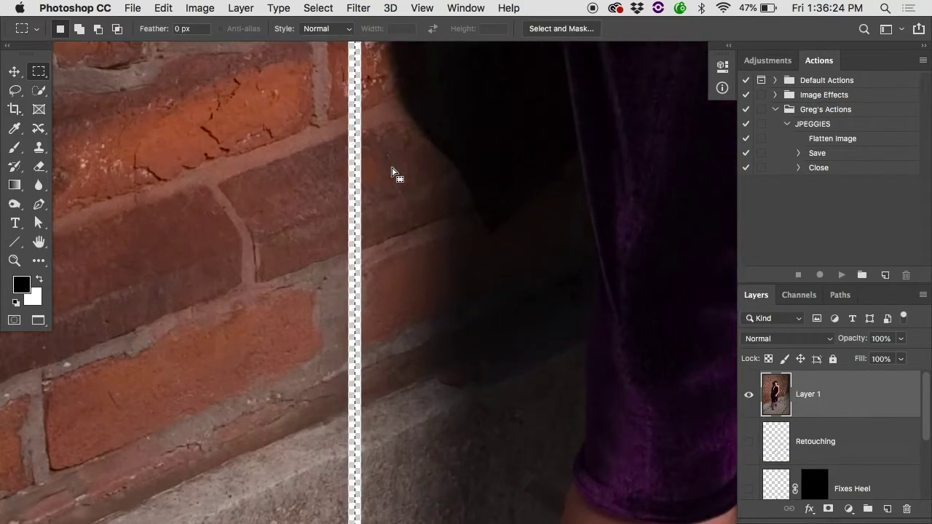
Step: Transform the selection to about 100.06% width so its edge meets the transparent gap
{"action": "left_click", "coordinate": [319, 8]}
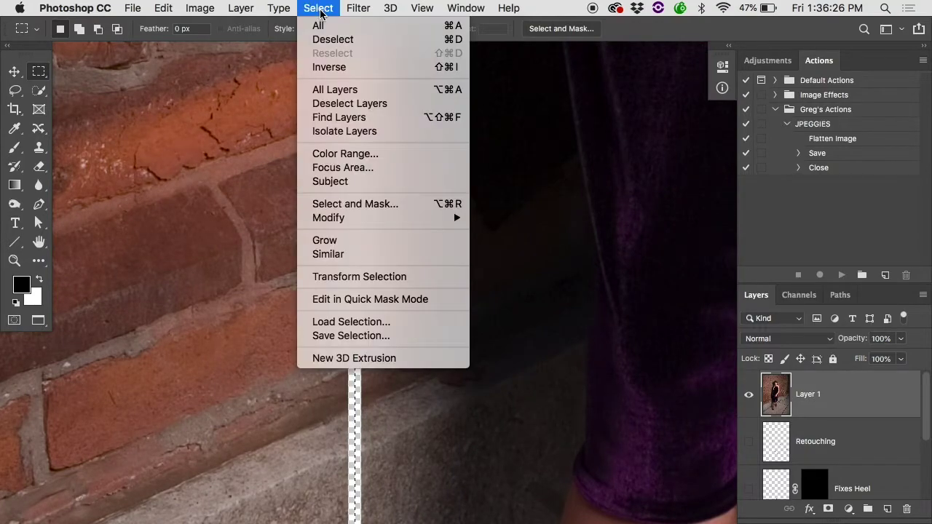
{"action": "left_click", "coordinate": [378, 277]}
{"action": "scroll", "coordinate": [357, 158], "scroll_direction": "up", "scroll_amount": 10}
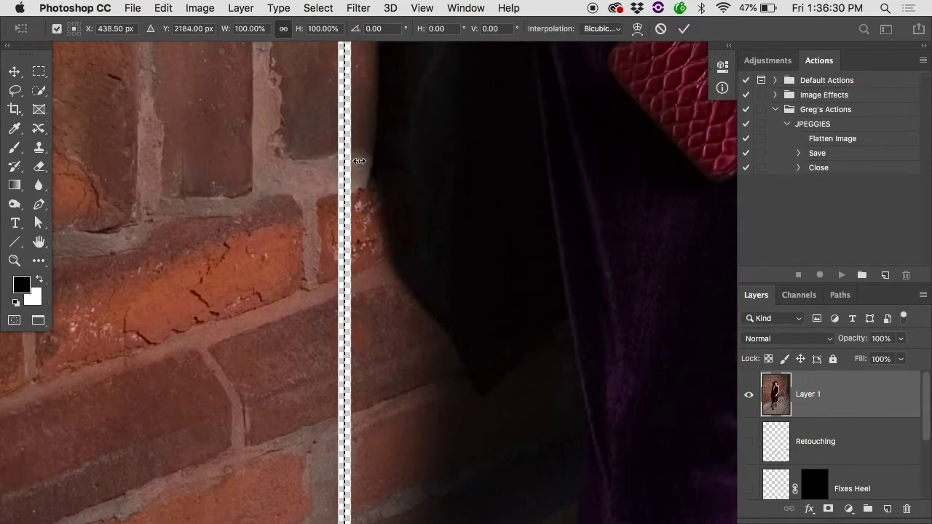
{"action": "scroll", "coordinate": [359, 161], "scroll_direction": "up", "scroll_amount": 5}
{"action": "left_click_drag", "start_coordinate": [343, 146], "coordinate": [342, 147]}
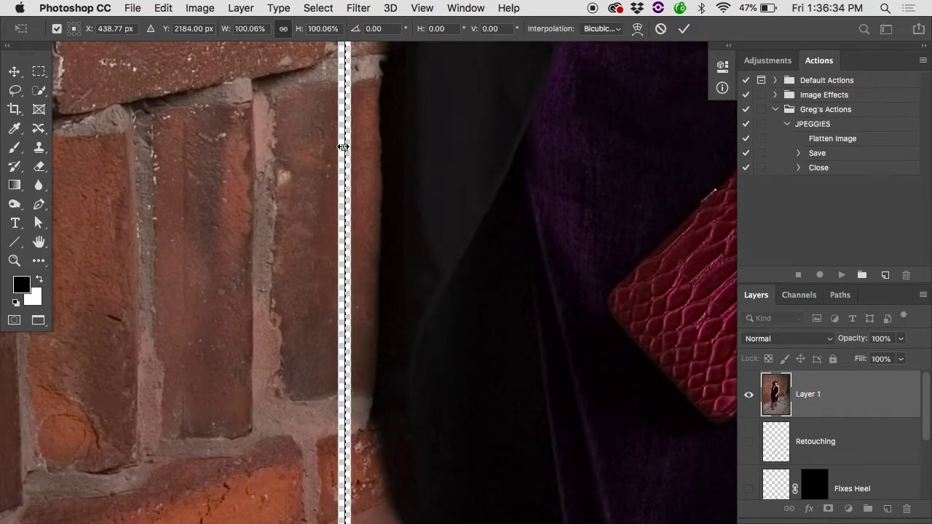
{"action": "scroll", "coordinate": [342, 147], "scroll_direction": "up", "scroll_amount": 2}
{"action": "scroll", "coordinate": [342, 147], "scroll_direction": "down", "scroll_amount": 3}
{"action": "key", "text": "Return"}
{"action": "scroll", "coordinate": [343, 150], "scroll_direction": "down", "scroll_amount": 5}
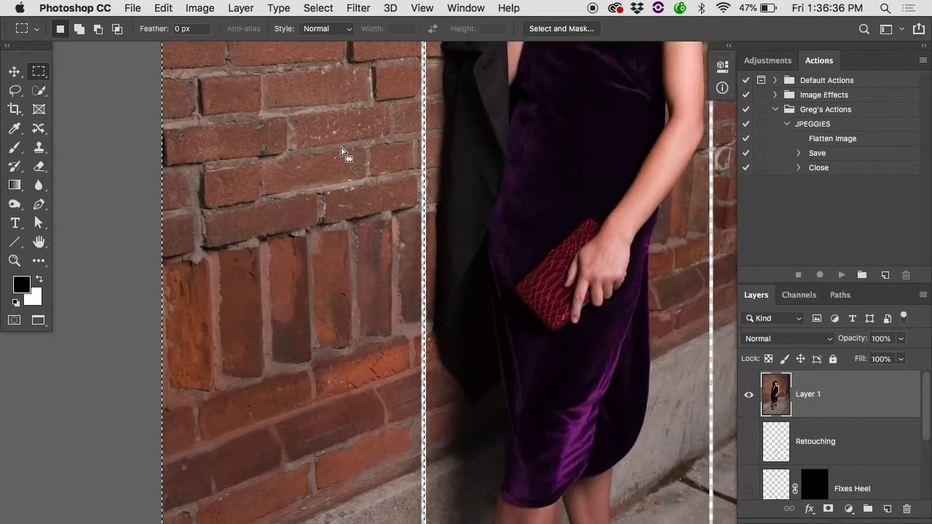
{"action": "scroll", "coordinate": [343, 150], "scroll_direction": "down", "scroll_amount": 4}
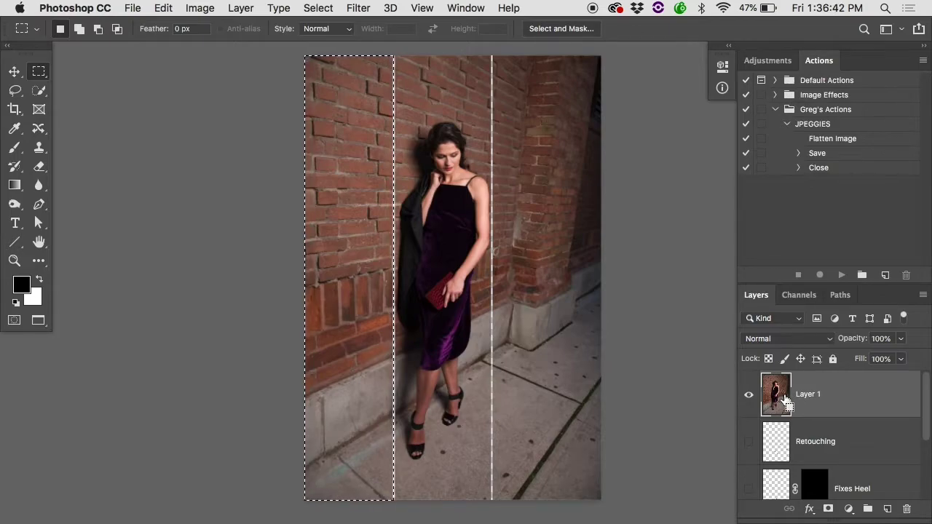
Step: Stretch the left strip to about 101.7% width to fill the gap, then deselect
{"action": "left_click", "coordinate": [163, 8]}
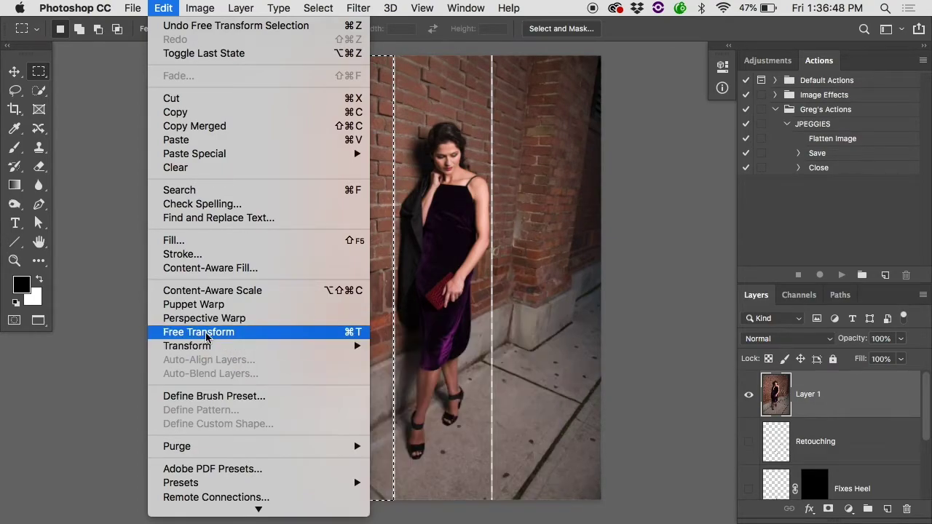
{"action": "left_click", "coordinate": [354, 337]}
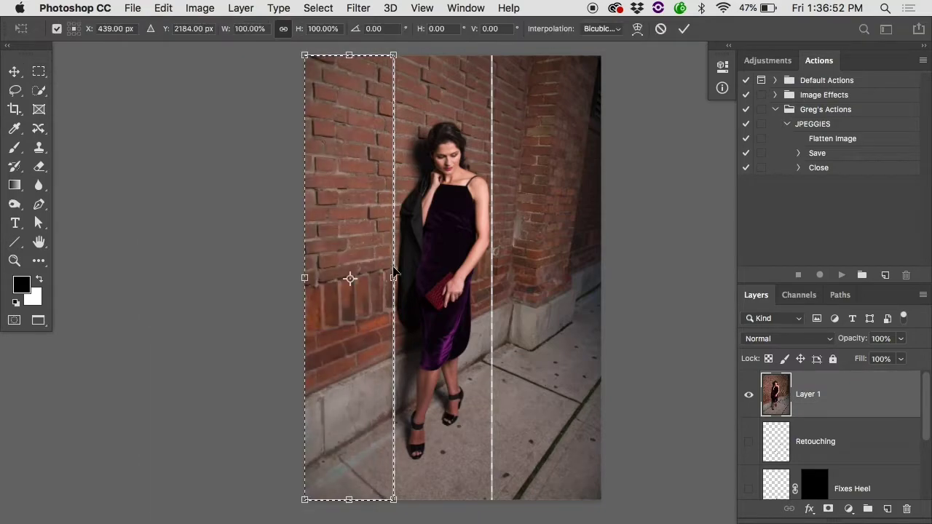
{"action": "left_click", "coordinate": [392, 269], "text": "super"}
{"action": "left_click", "coordinate": [391, 270], "text": "super"}
{"action": "scroll", "coordinate": [391, 270], "scroll_direction": "left", "scroll_amount": 5}
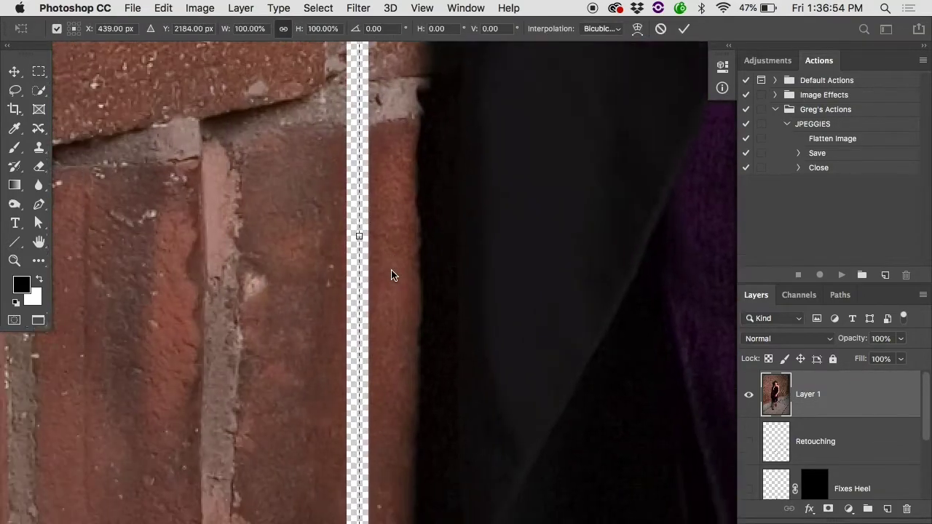
{"action": "left_click_drag", "start_coordinate": [378, 236], "coordinate": [400, 236]}
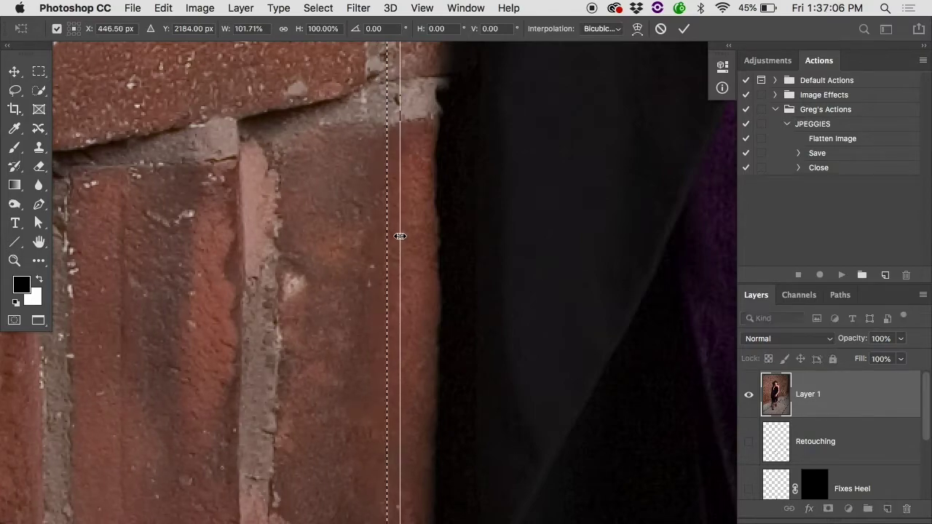
{"action": "key", "text": "Return"}
{"action": "key", "text": "super+d"}
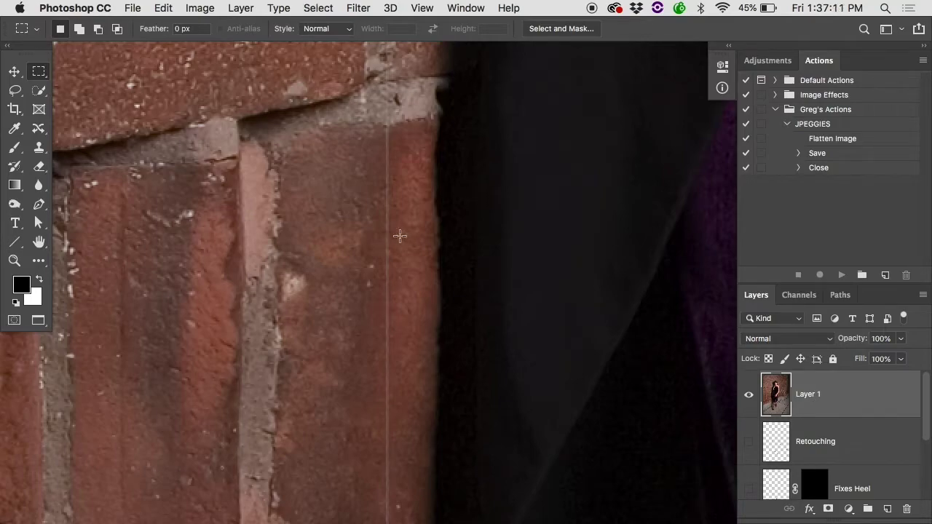
Step: Hide the Retouching and Fixes Heel layers, leaving only Layer 1, and zoom out to the full figure
{"action": "key", "text": "super+plus"}
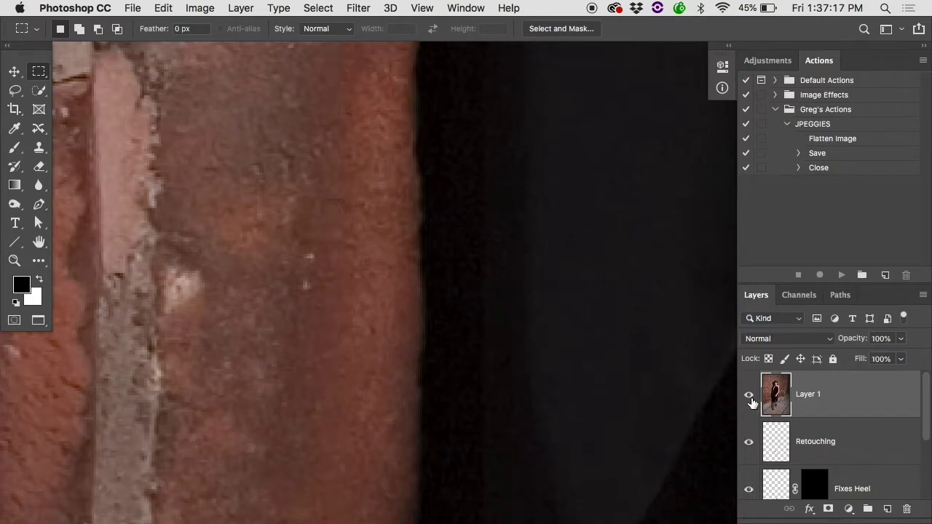
{"action": "left_click", "coordinate": [749, 441]}
{"action": "left_click", "coordinate": [751, 399], "text": "alt"}
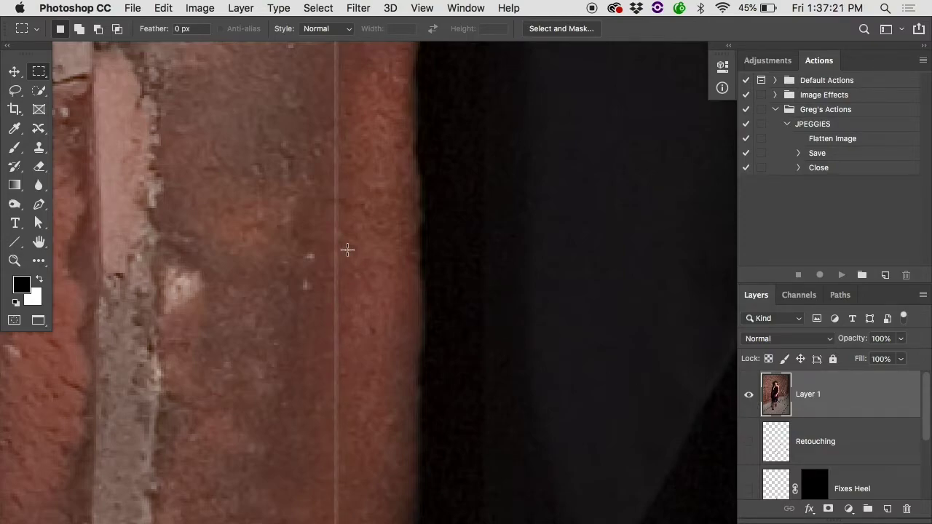
{"action": "left_click", "coordinate": [443, 283], "text": "alt"}
{"action": "left_click", "coordinate": [443, 283], "text": "alt"}
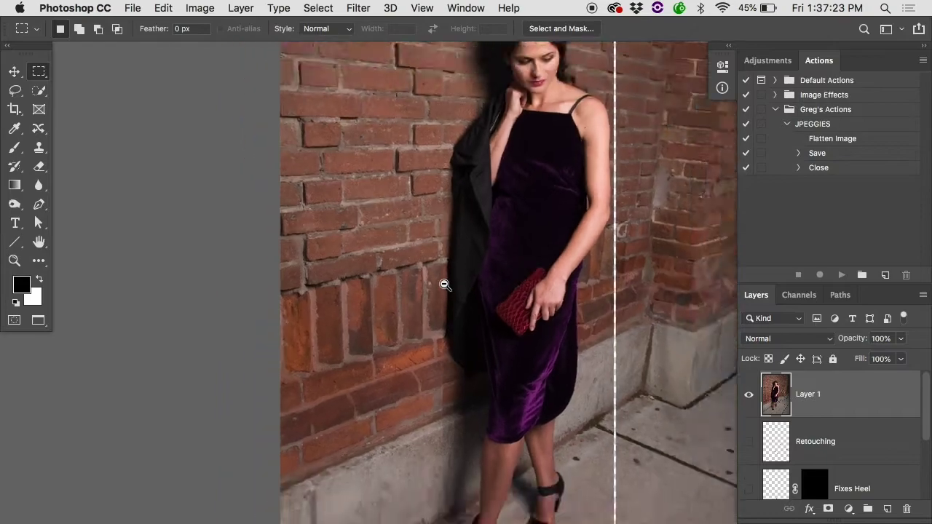
{"action": "left_click", "coordinate": [444, 269], "text": "alt"}
Step: Stretch the area from the top-right corner to the centre guide leftward to about 101%
{"action": "left_click_drag", "start_coordinate": [554, 82], "coordinate": [444, 496]}
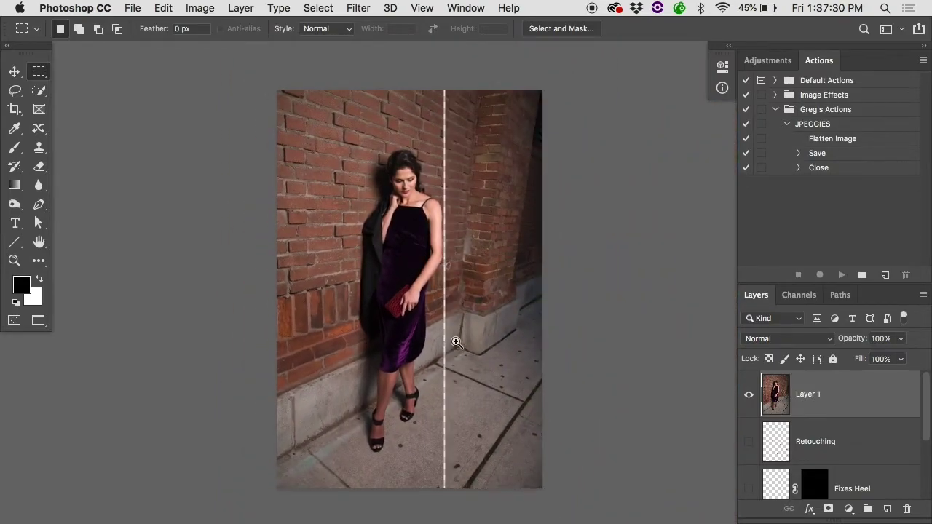
{"action": "key", "text": "super+t"}
{"action": "scroll", "coordinate": [461, 323], "scroll_direction": "up", "scroll_amount": 5}
{"action": "left_click_drag", "start_coordinate": [381, 150], "coordinate": [372, 152]}
{"action": "scroll", "coordinate": [371, 151], "scroll_direction": "up", "scroll_amount": 3}
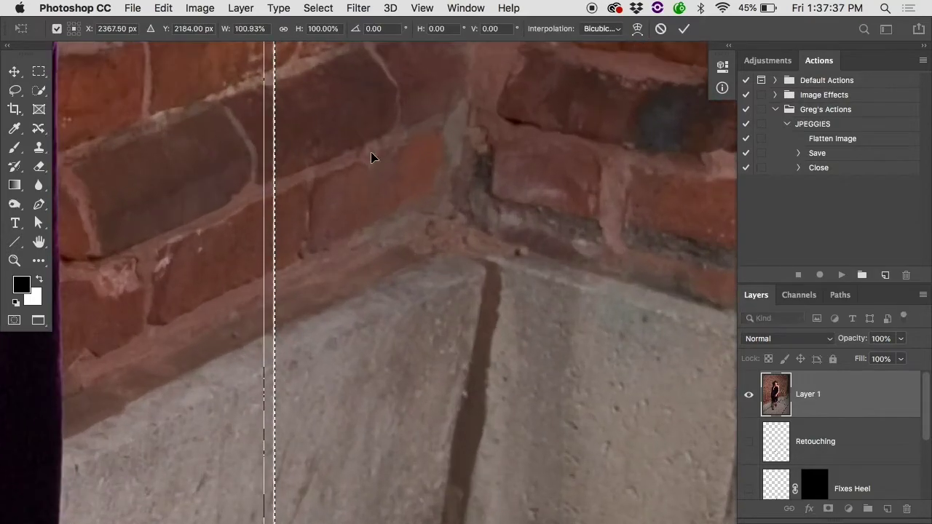
{"action": "left_click_drag", "start_coordinate": [328, 121], "coordinate": [323, 121]}
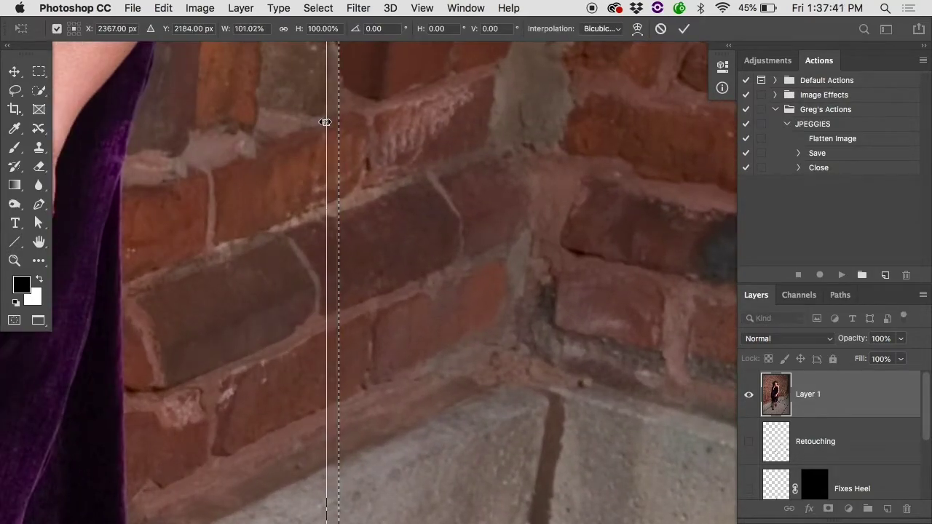
{"action": "key", "text": "Return"}
{"action": "scroll", "coordinate": [679, 384], "scroll_direction": "down", "scroll_amount": 5}
{"action": "scroll", "coordinate": [679, 384], "scroll_direction": "down", "scroll_amount": 3}
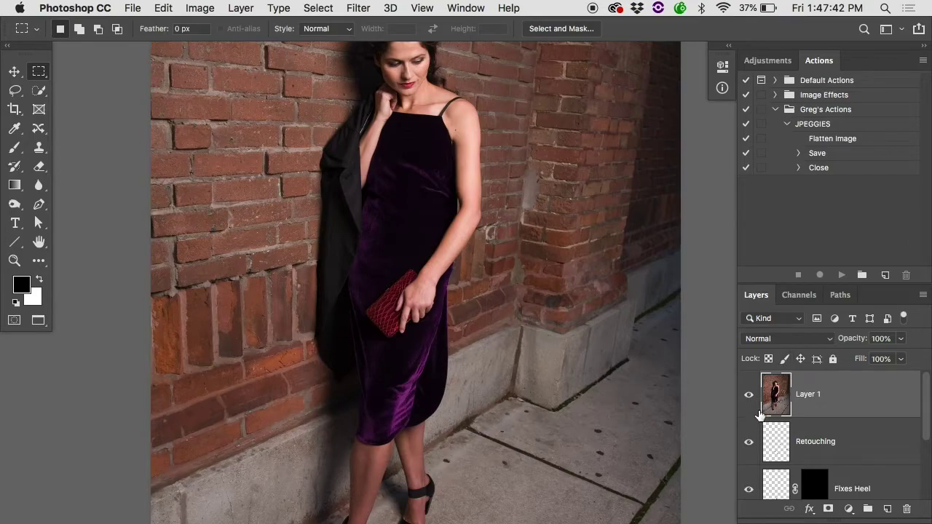
{"action": "scroll", "coordinate": [510, 255], "scroll_direction": "down", "scroll_amount": 3}
{"action": "scroll", "coordinate": [510, 254], "scroll_direction": "right", "scroll_amount": 2}
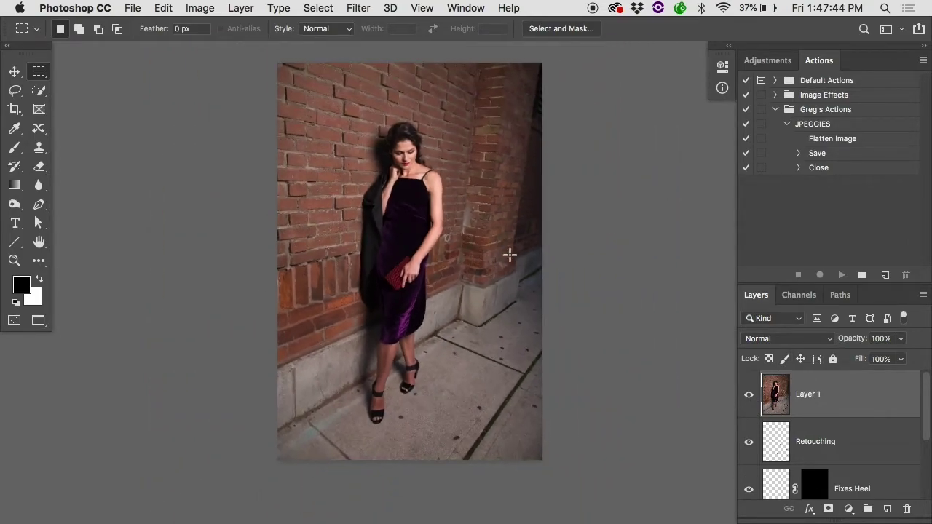
{"action": "left_click", "coordinate": [748, 397]}
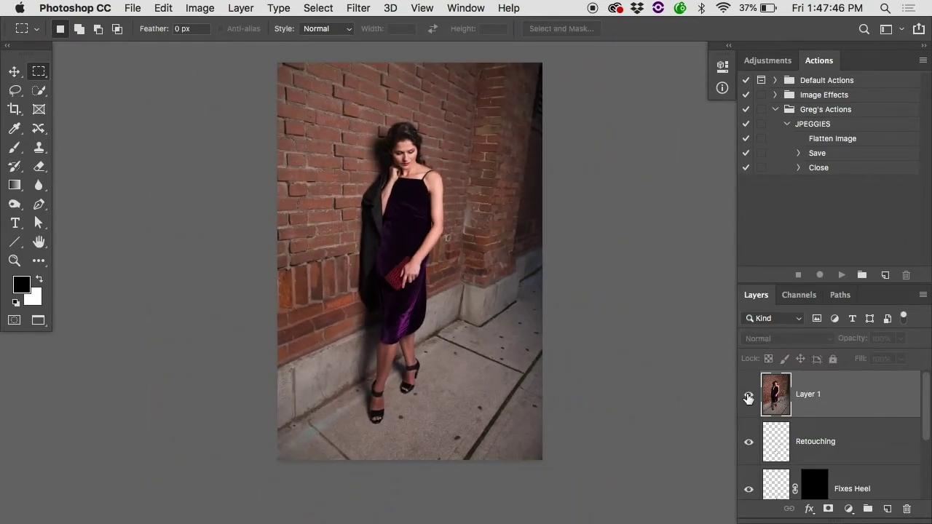
{"action": "left_click", "coordinate": [749, 397]}
{"action": "left_click", "coordinate": [749, 397]}
{"action": "left_click", "coordinate": [749, 397]}
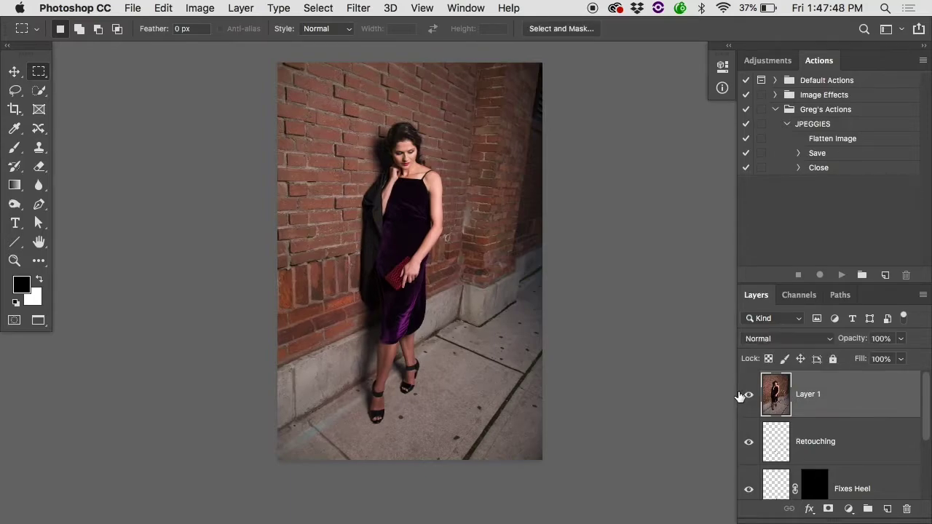
{"action": "left_click", "coordinate": [753, 398]}
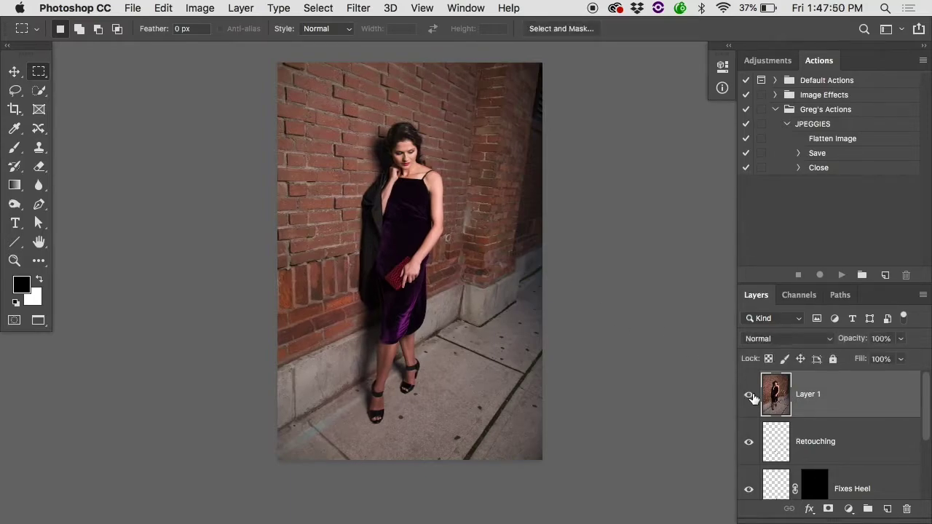
{"action": "left_click", "coordinate": [754, 398]}
{"action": "left_click", "coordinate": [754, 398]}
{"action": "left_click", "coordinate": [753, 398]}
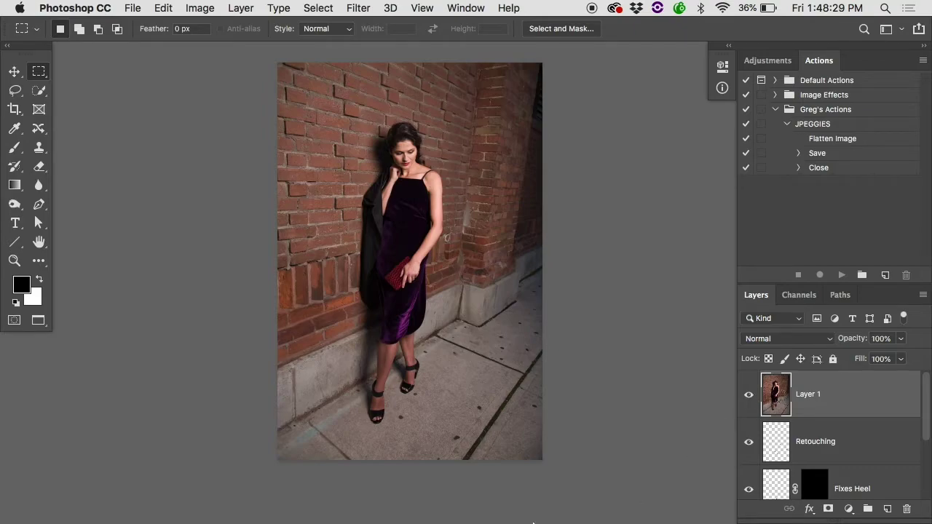
Step: Stretch the bottom of the photo to 105.45% height, deselect, and hide Layer 1 to compare
{"action": "left_click_drag", "start_coordinate": [226, 502], "coordinate": [602, 366]}
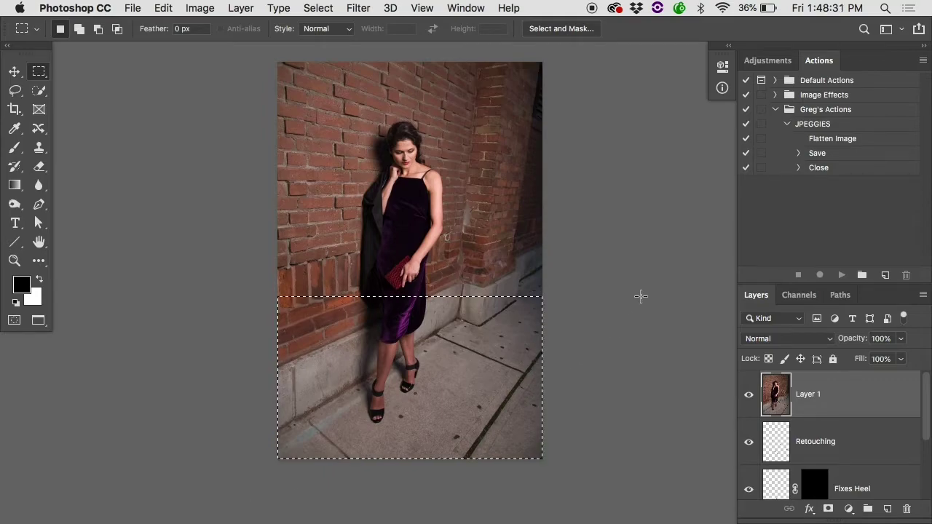
{"action": "key", "text": "super+t"}
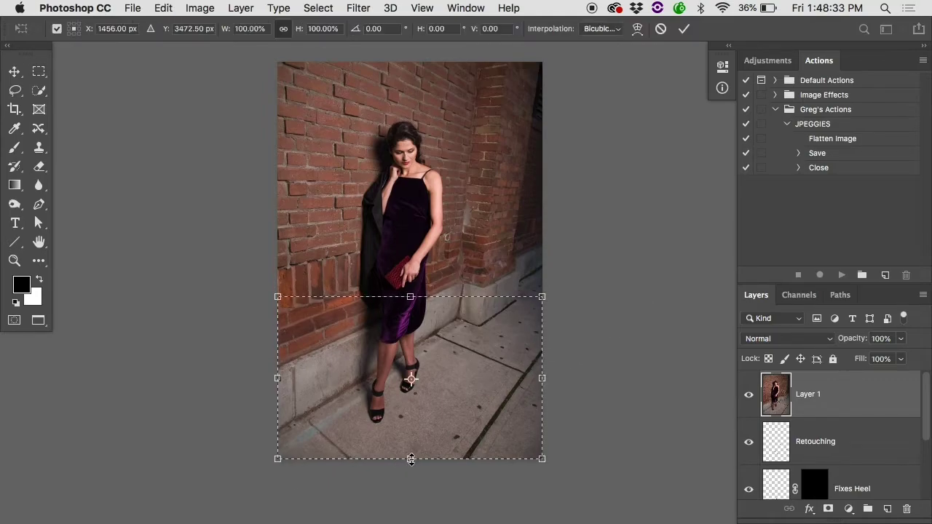
{"action": "left_click_drag", "start_coordinate": [410, 459], "coordinate": [411, 467]}
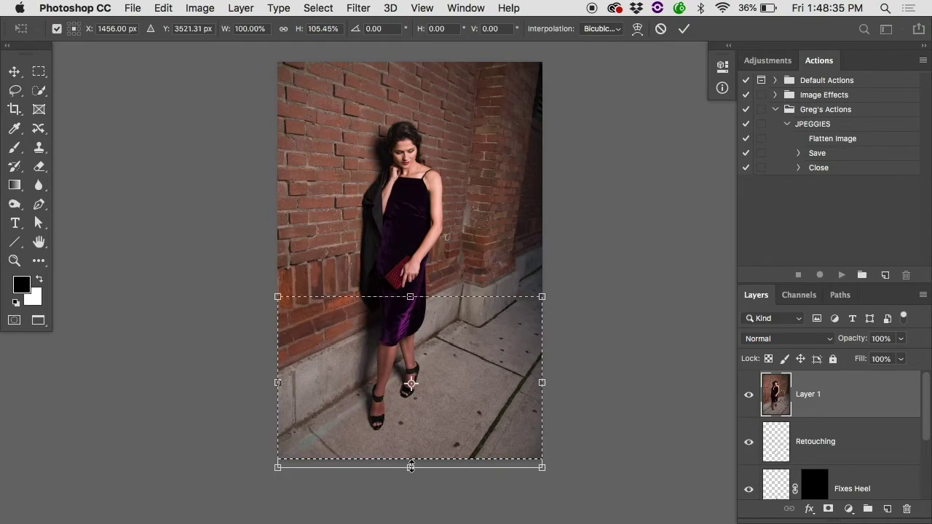
{"action": "key", "text": "Return"}
{"action": "left_click", "coordinate": [582, 461]}
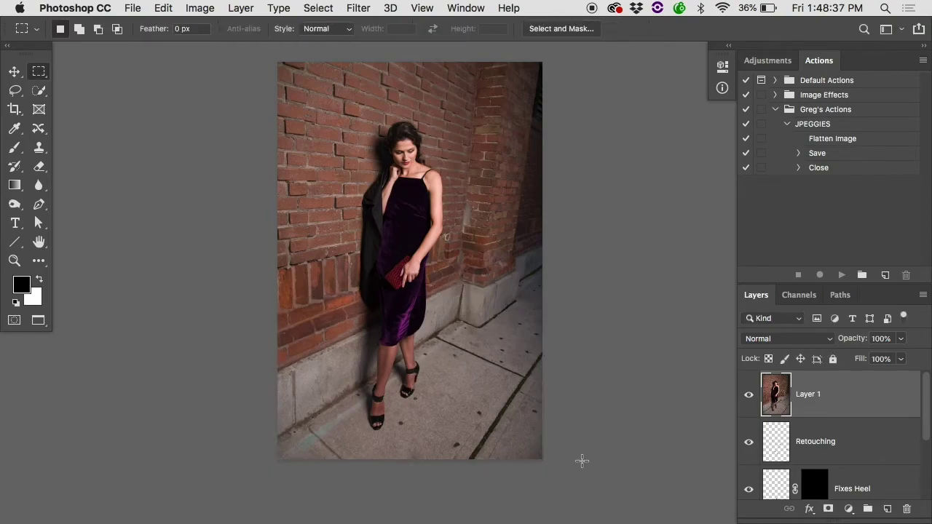
{"action": "left_click", "coordinate": [749, 394]}
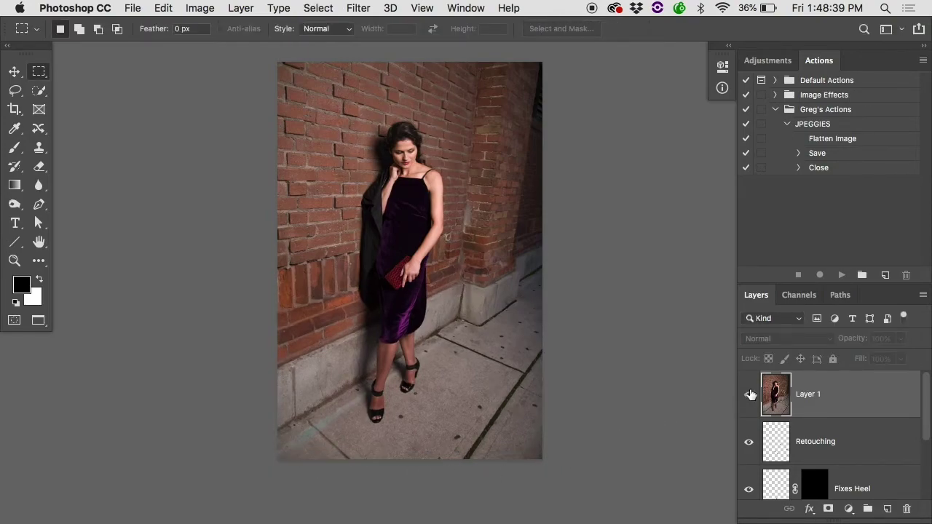